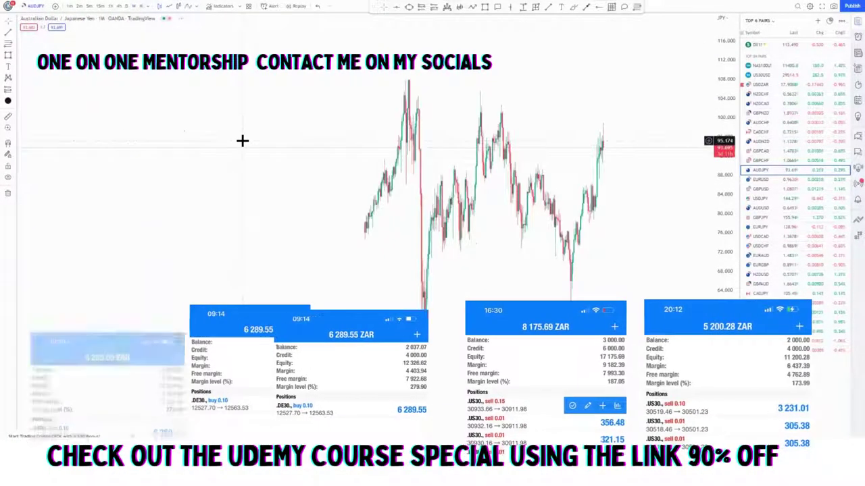
- Draw horizontal rays on the monthly AUDJPY chart from the highest high near 108 and the lowest low near 56
{"action": "left_click_drag", "start_coordinate": [709, 195], "coordinate": [706, 311]}
{"action": "scroll", "coordinate": [415, 277], "scroll_direction": "up", "scroll_amount": 3}
{"action": "mouse_move", "coordinate": [359, 279]}
{"action": "left_mouse_down"}
{"action": "mouse_move", "coordinate": [531, 293]}
{"action": "mouse_move", "coordinate": [295, 261]}
{"action": "left_mouse_up"}
{"action": "scroll", "coordinate": [531, 297], "scroll_direction": "up", "scroll_amount": 2}
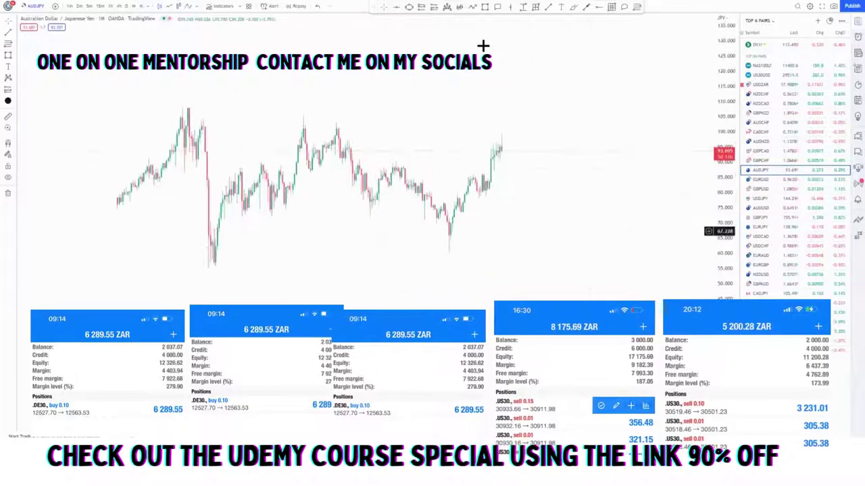
{"action": "left_click", "coordinate": [596, 6]}
{"action": "left_click", "coordinate": [183, 107]}
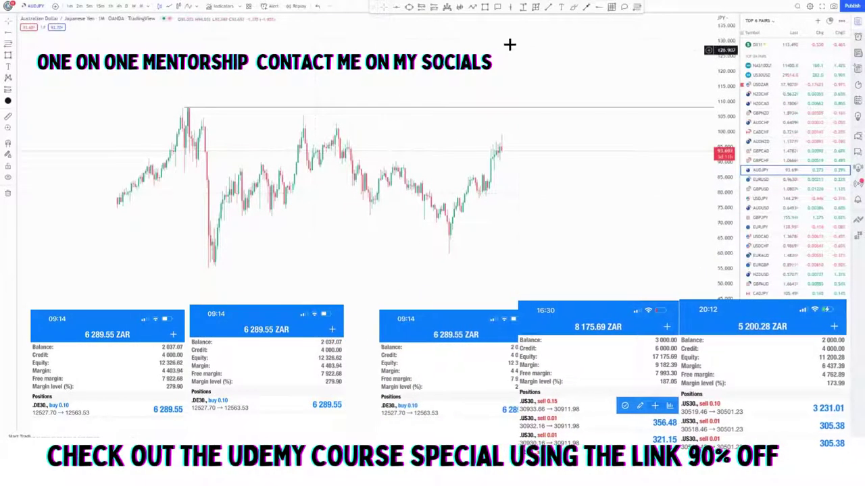
{"action": "left_click", "coordinate": [589, 8]}
{"action": "left_click", "coordinate": [206, 265]}
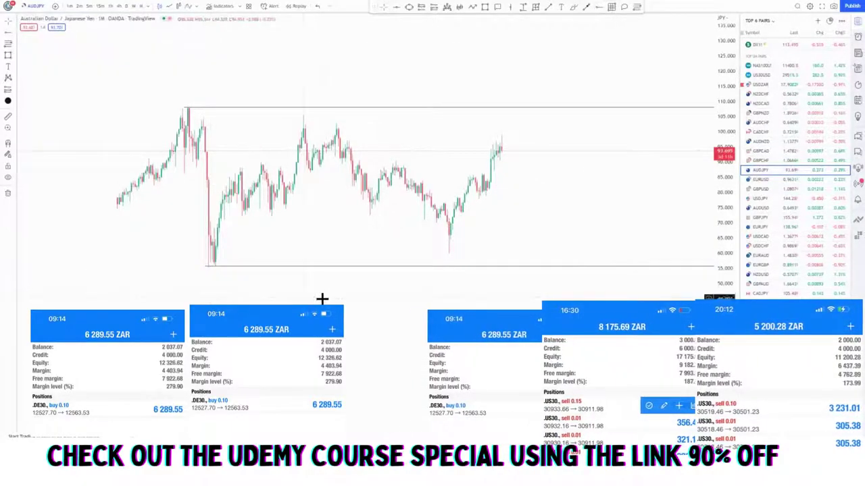
- Switch to the weekly timeframe and draw horizontal rays from the late-2014 high near 103 and the 2020 low near 60
{"action": "left_click_drag", "start_coordinate": [265, 217], "coordinate": [355, 266]}
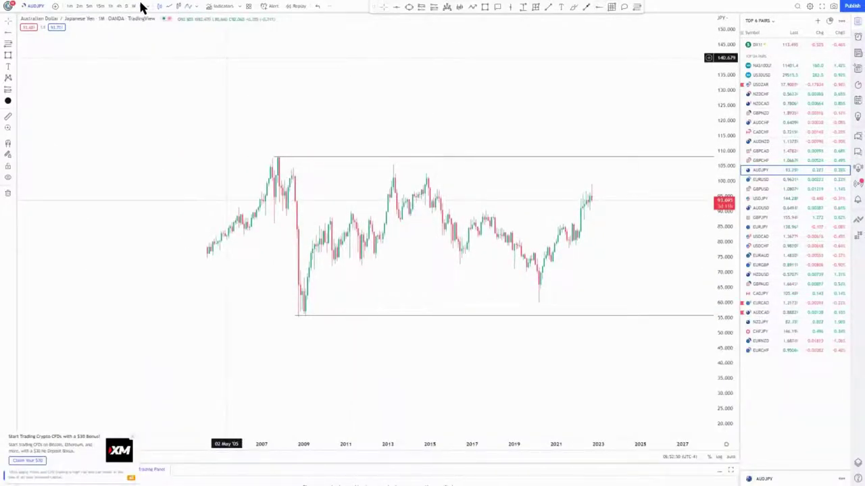
{"action": "left_click", "coordinate": [134, 6]}
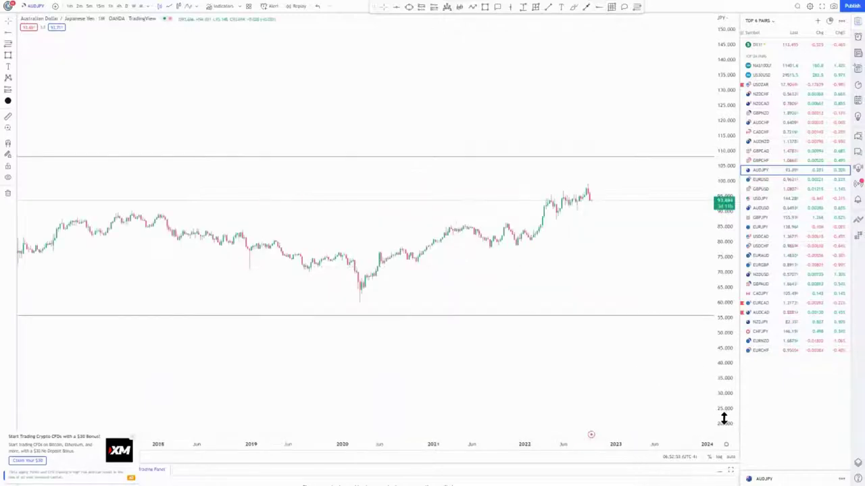
{"action": "left_click_drag", "start_coordinate": [723, 419], "coordinate": [722, 331]}
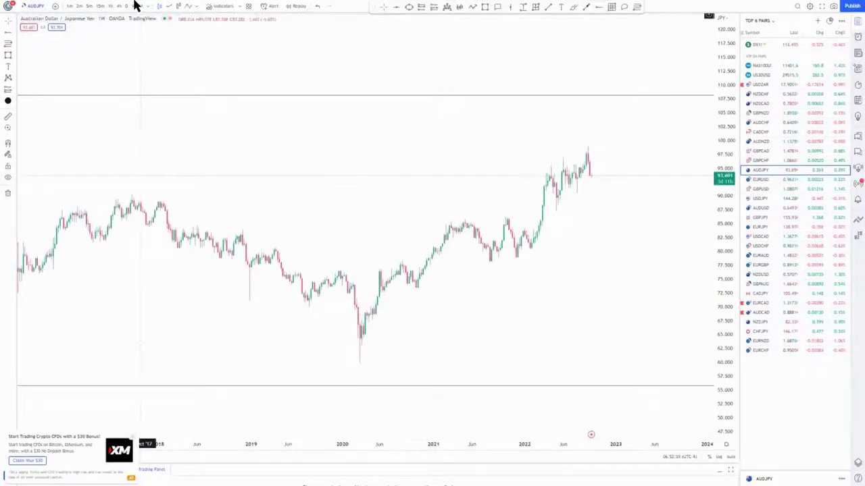
{"action": "scroll", "coordinate": [309, 251], "scroll_direction": "down", "scroll_amount": 3}
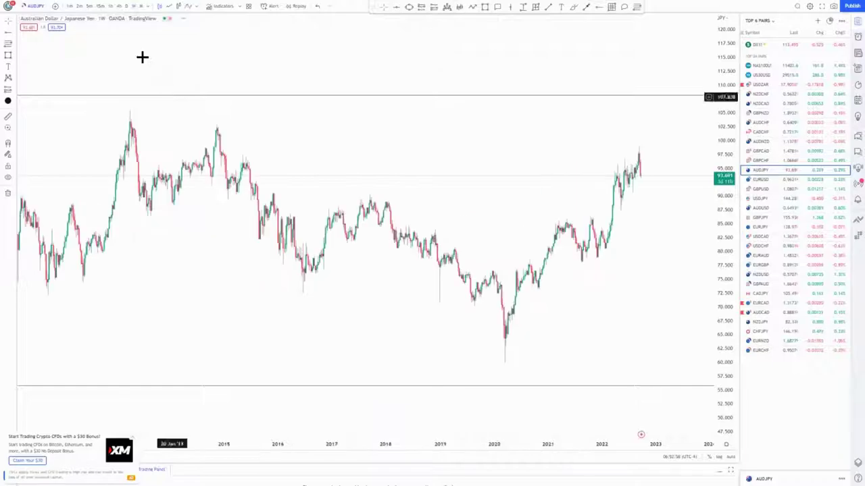
{"action": "left_click_drag", "start_coordinate": [721, 159], "coordinate": [720, 246]}
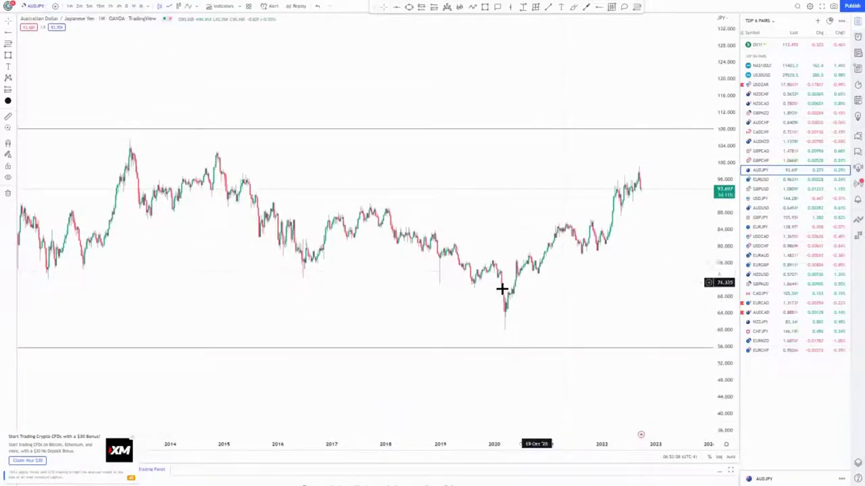
{"action": "left_click", "coordinate": [599, 7]}
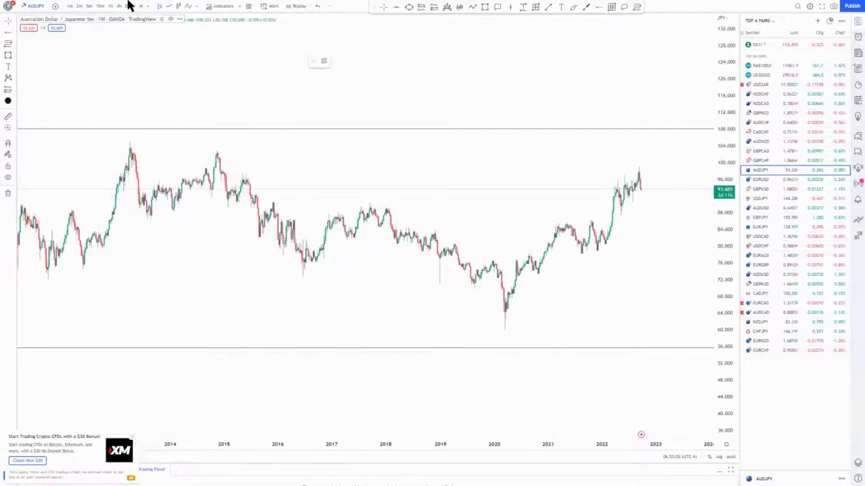
{"action": "left_click", "coordinate": [215, 149]}
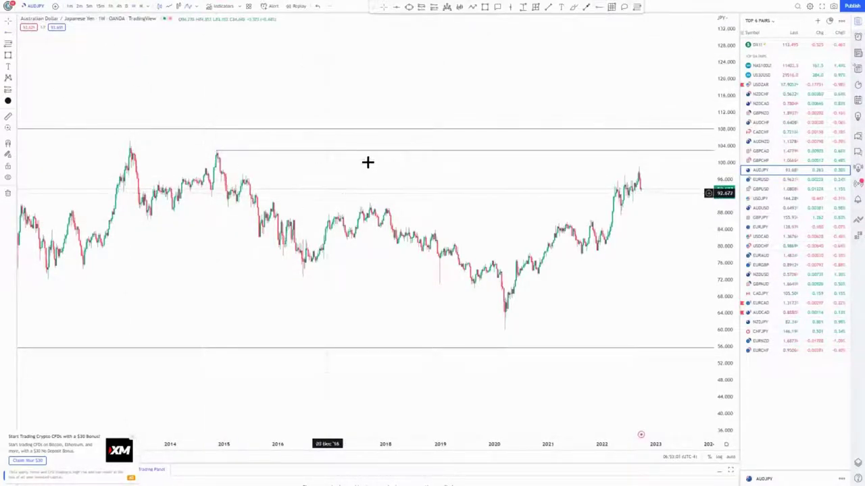
{"action": "left_click", "coordinate": [503, 330]}
- Switch to the daily timeframe and draw horizontal rays from the 2015 high near 97 and the late-2020 low near 73
{"action": "scroll", "coordinate": [380, 329], "scroll_direction": "down", "scroll_amount": 5}
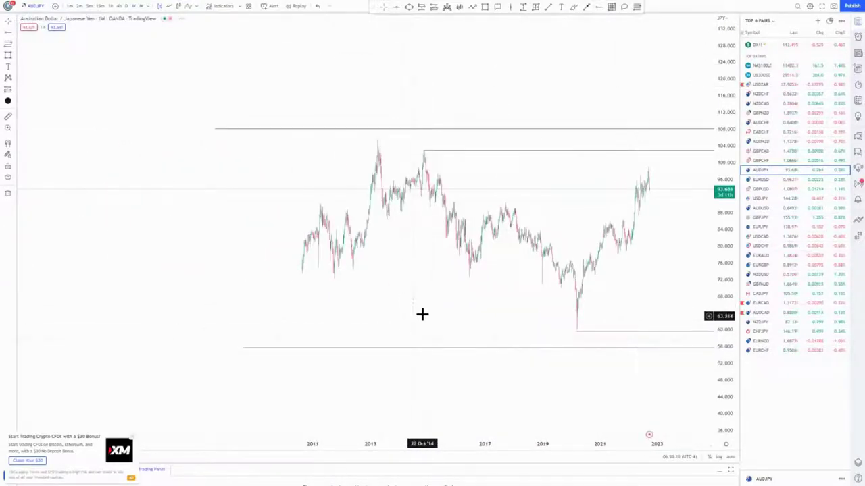
{"action": "left_click_drag", "start_coordinate": [422, 314], "coordinate": [348, 311]}
{"action": "scroll", "coordinate": [360, 329], "scroll_direction": "down", "scroll_amount": 2}
{"action": "left_click", "coordinate": [127, 6]}
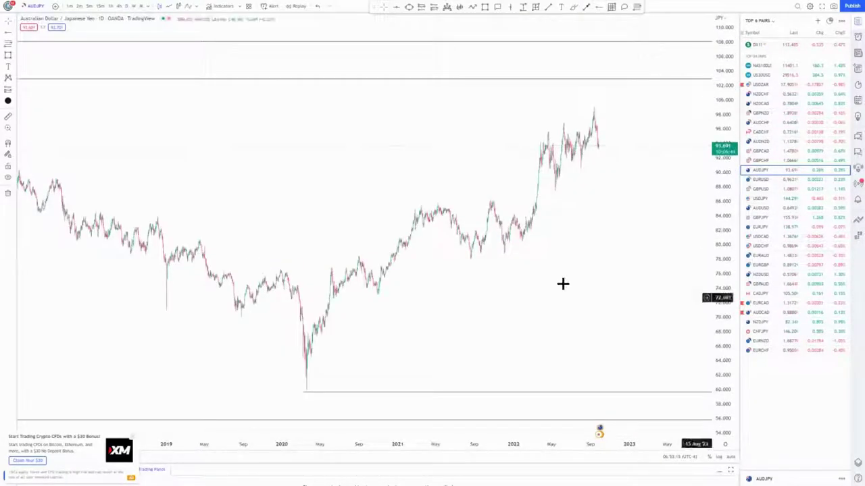
{"action": "scroll", "coordinate": [440, 290], "scroll_direction": "down", "scroll_amount": 5}
{"action": "left_click_drag", "start_coordinate": [720, 135], "coordinate": [713, 185]}
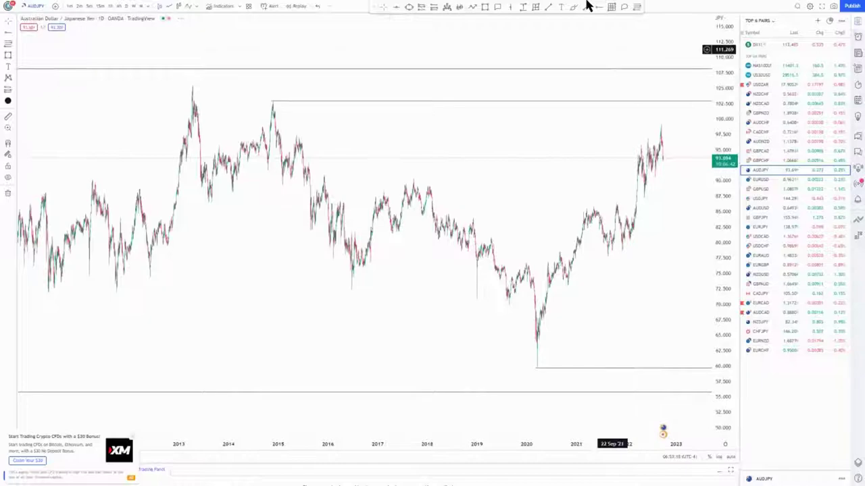
{"action": "left_click", "coordinate": [296, 137]}
{"action": "left_click_drag", "start_coordinate": [431, 180], "coordinate": [393, 185]}
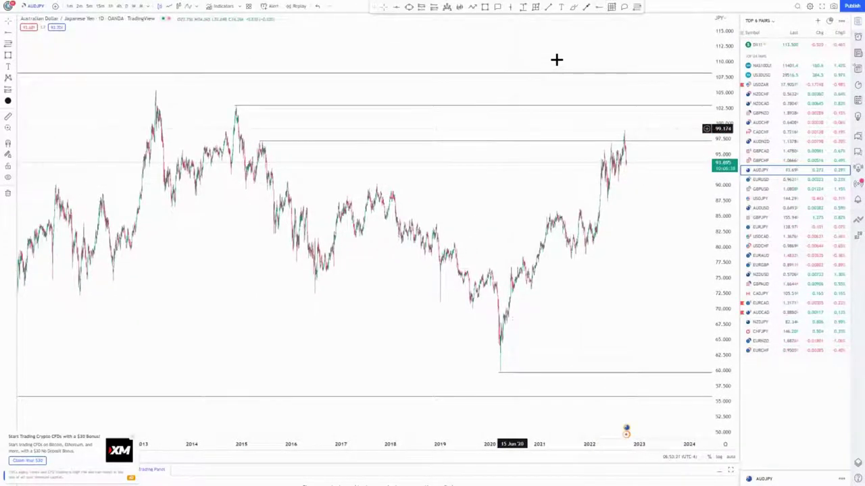
{"action": "left_click", "coordinate": [599, 7]}
{"action": "left_click", "coordinate": [529, 289]}
- Color the two outermost horizontal rays, near 108 and 56, red
{"action": "left_click_drag", "start_coordinate": [548, 318], "coordinate": [474, 328]}
{"action": "scroll", "coordinate": [467, 344], "scroll_direction": "down", "scroll_amount": 2}
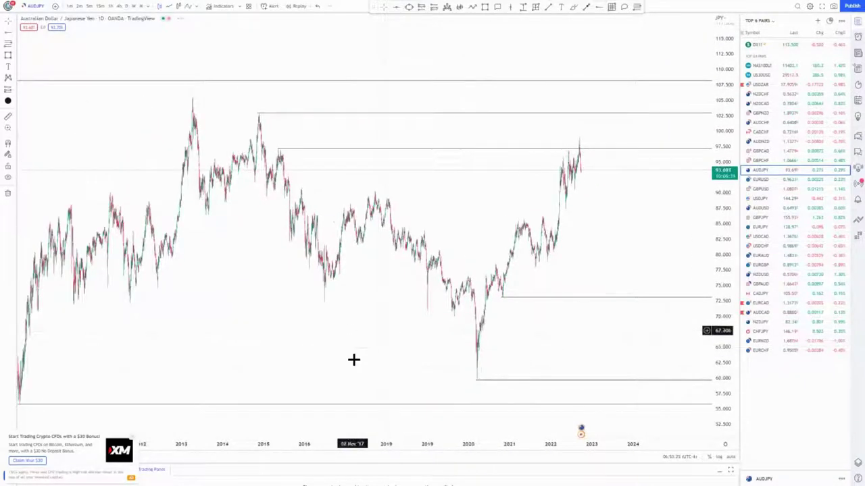
{"action": "left_click_drag", "start_coordinate": [720, 87], "coordinate": [713, 184]}
{"action": "scroll", "coordinate": [369, 285], "scroll_direction": "up", "scroll_amount": 1}
{"action": "scroll", "coordinate": [342, 302], "scroll_direction": "down", "scroll_amount": 1}
{"action": "left_click", "coordinate": [369, 114]}
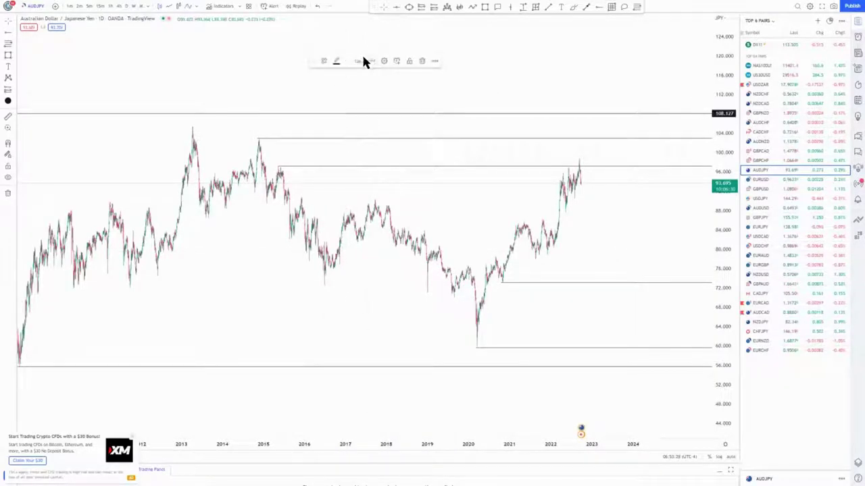
{"action": "left_click", "coordinate": [337, 60]}
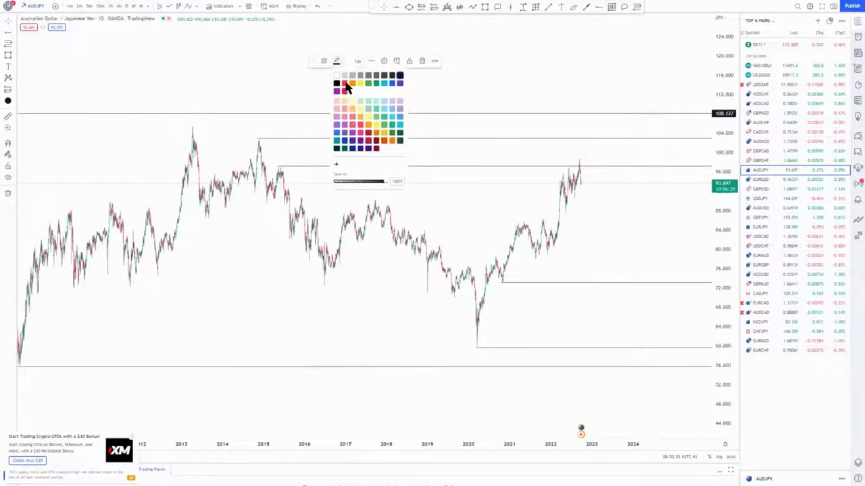
{"action": "left_click", "coordinate": [345, 83]}
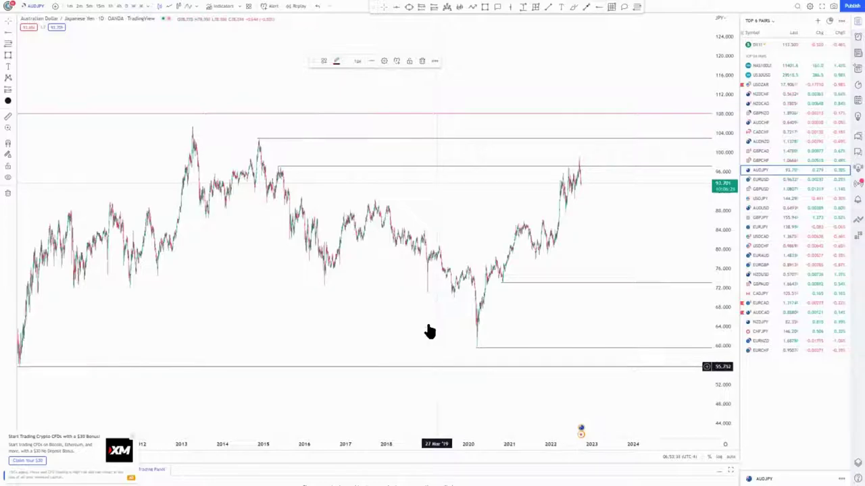
{"action": "left_click", "coordinate": [336, 61]}
{"action": "left_click", "coordinate": [344, 83]}
{"action": "left_click", "coordinate": [334, 231]}
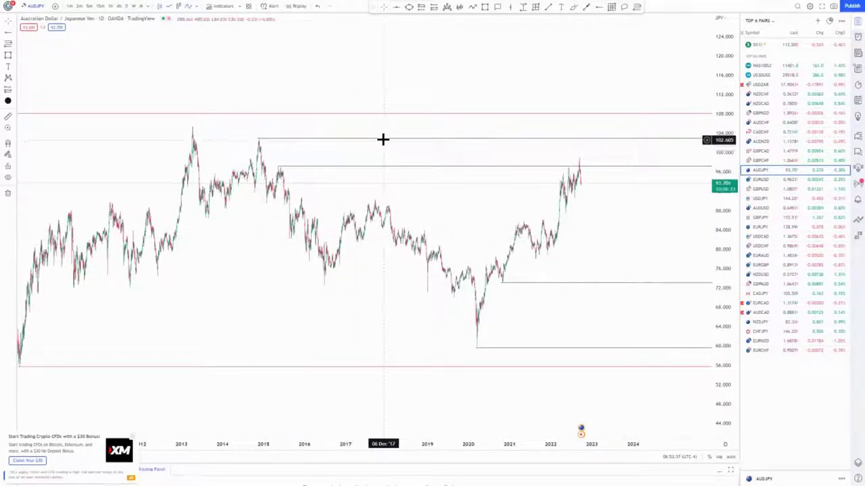
- Color the rays at the late-2014 high and the 2020 low blue, moving the lower one to about 59.93
{"action": "left_click", "coordinate": [384, 140]}
{"action": "left_click", "coordinate": [336, 62]}
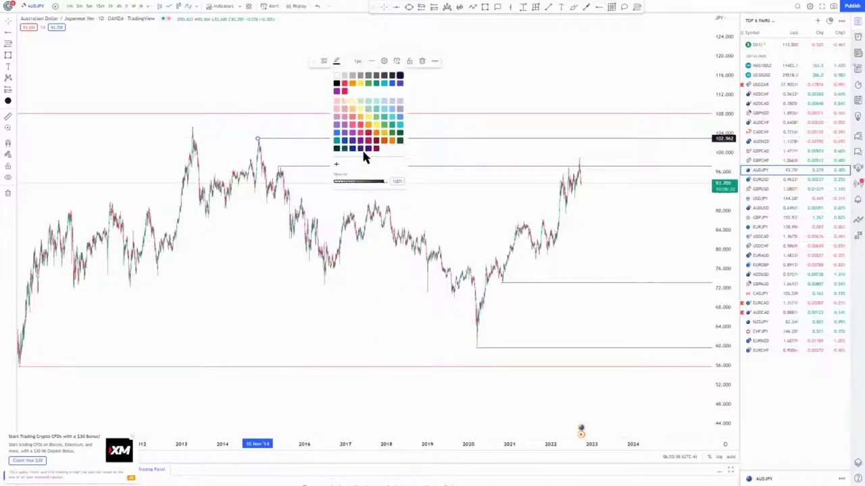
{"action": "left_click", "coordinate": [392, 84]}
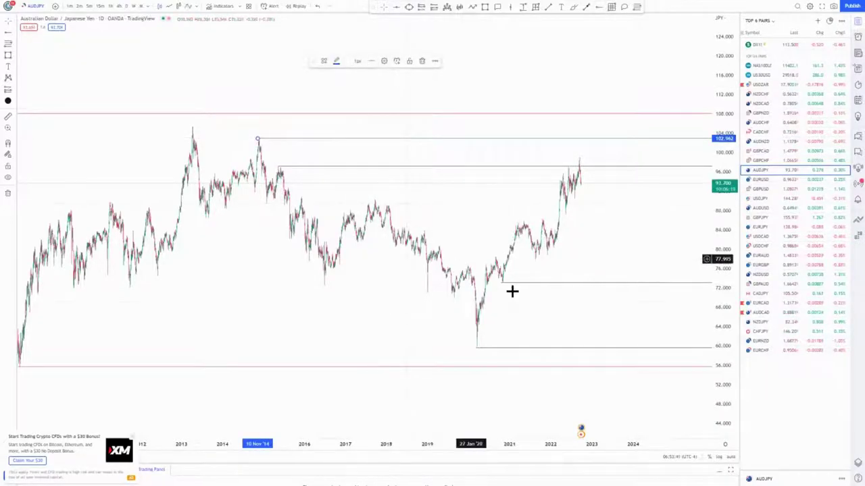
{"action": "left_click", "coordinate": [501, 346]}
{"action": "left_click_drag", "start_coordinate": [485, 349], "coordinate": [480, 347]}
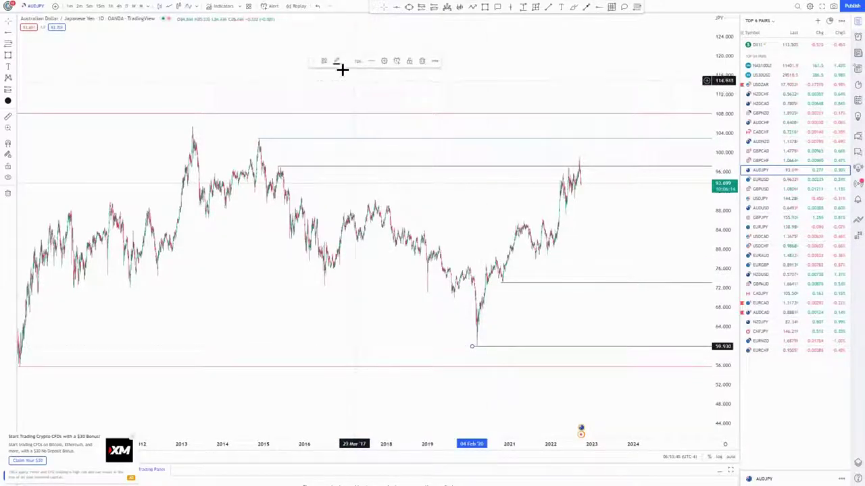
{"action": "left_click", "coordinate": [337, 62]}
{"action": "left_click", "coordinate": [392, 85]}
{"action": "left_click", "coordinate": [279, 208]}
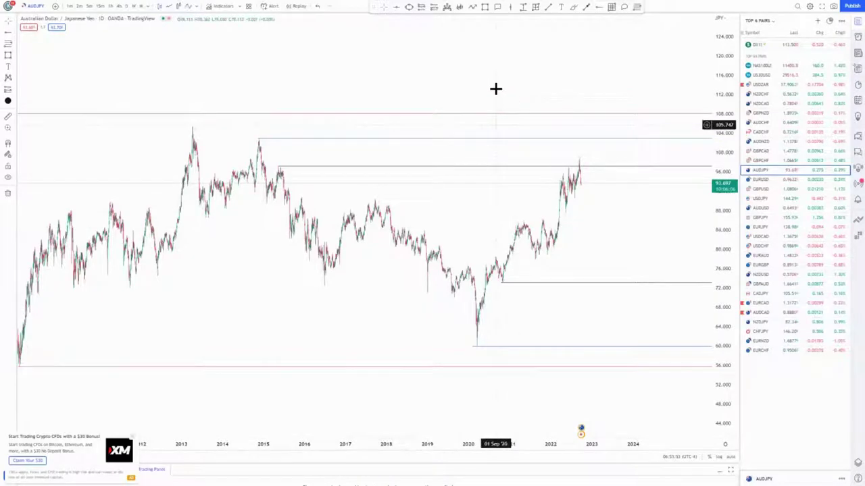
- Circle the 2016 to 2022 price action freehand with the brush and delete the drawing
{"action": "left_click", "coordinate": [573, 8]}
{"action": "mouse_move", "coordinate": [465, 115]}
{"action": "left_mouse_down"}
{"action": "mouse_move", "coordinate": [313, 250]}
{"action": "mouse_move", "coordinate": [540, 328]}
{"action": "mouse_move", "coordinate": [422, 118]}
{"action": "left_mouse_up"}
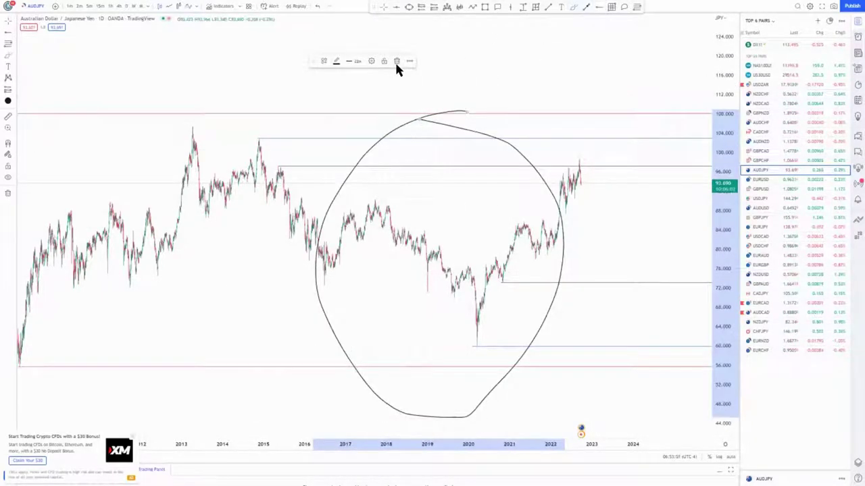
{"action": "left_click", "coordinate": [396, 61]}
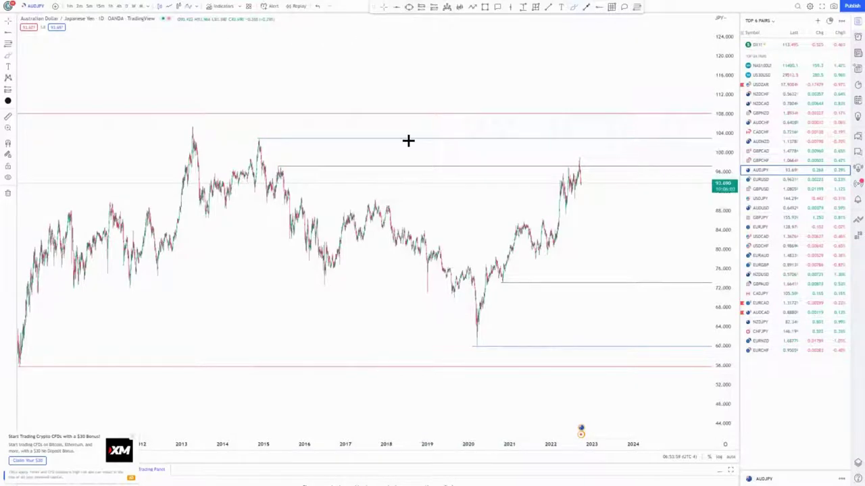
- Draw an upper trend line from the December 2019 high near 76.56 to about 100 in October 2022
{"action": "scroll", "coordinate": [561, 259], "scroll_direction": "up", "scroll_amount": 5}
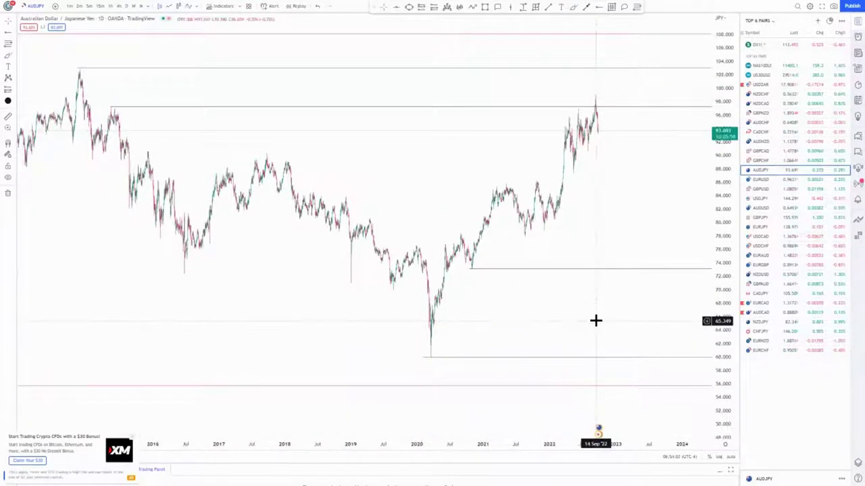
{"action": "left_click", "coordinate": [549, 6]}
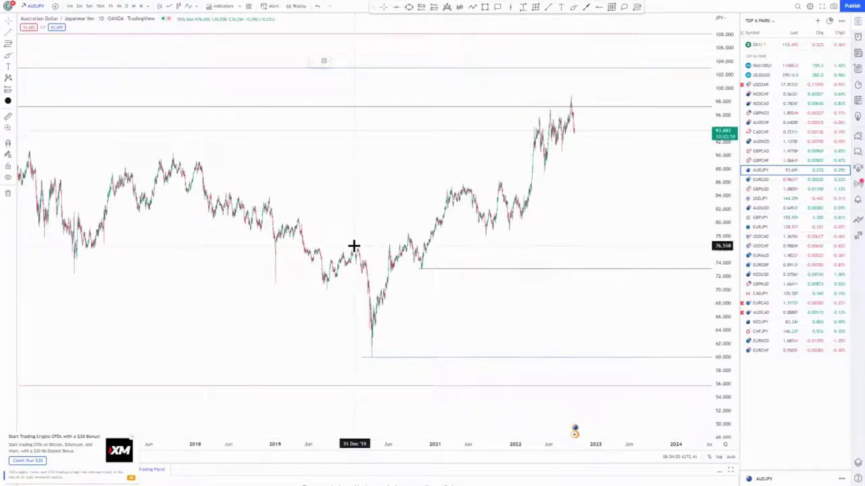
{"action": "left_click", "coordinate": [354, 247]}
{"action": "left_click", "coordinate": [574, 93]}
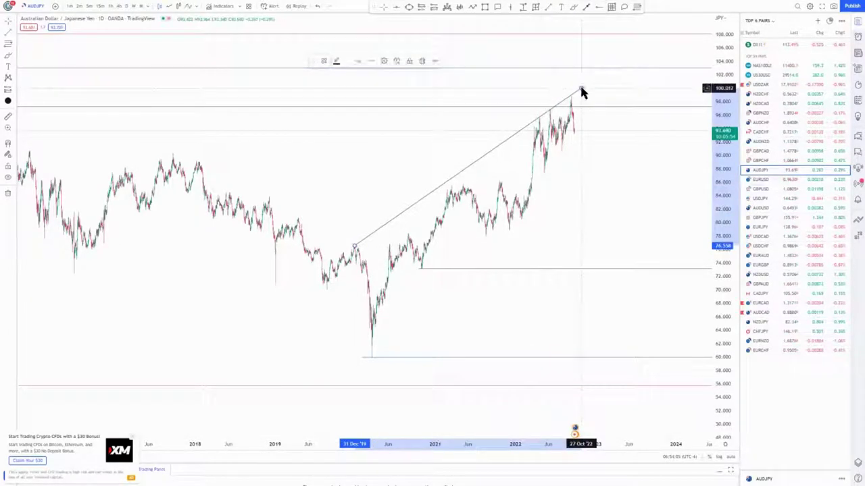
{"action": "left_click", "coordinate": [584, 155]}
- Draw a lower trend line from the March 2020 low near 59.2 to about 92.9 in March 2023
{"action": "left_click", "coordinate": [548, 7]}
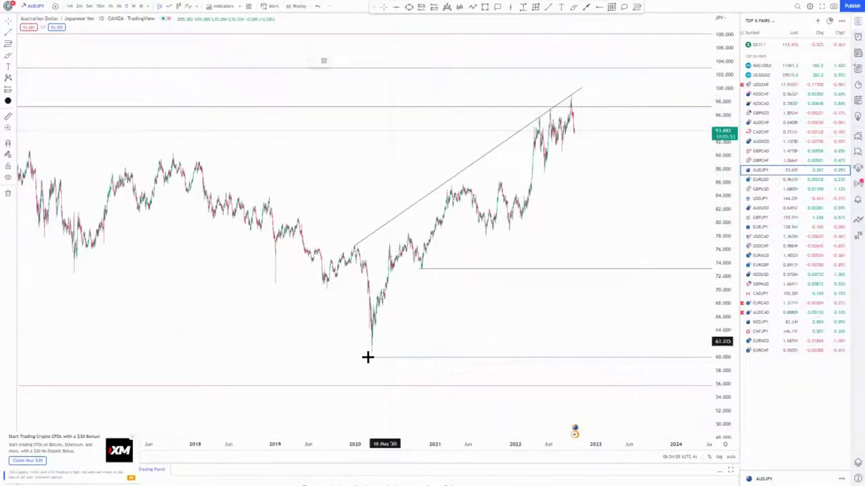
{"action": "left_click", "coordinate": [369, 361]}
{"action": "left_click", "coordinate": [611, 133]}
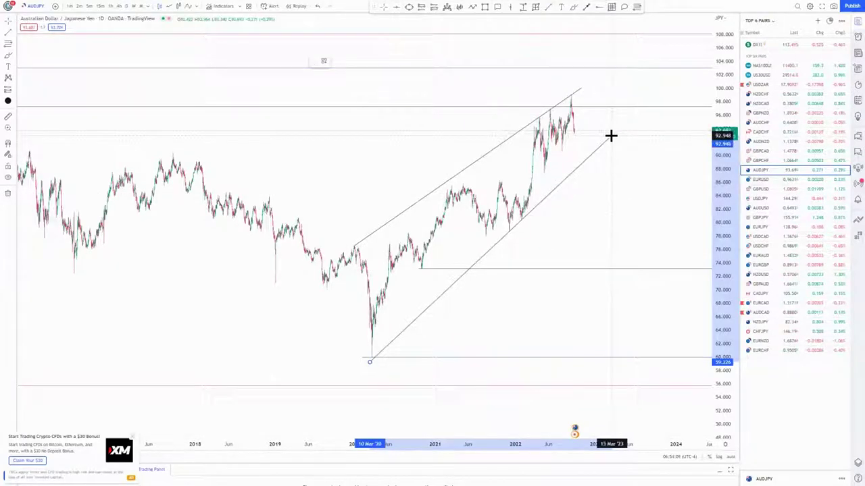
- Adjust the lower trend line to run from about 64.2 in March 2020 to about 91.5 in May 2023
{"action": "left_click_drag", "start_coordinate": [369, 361], "coordinate": [373, 324]}
{"action": "left_click_drag", "start_coordinate": [610, 135], "coordinate": [625, 149]}
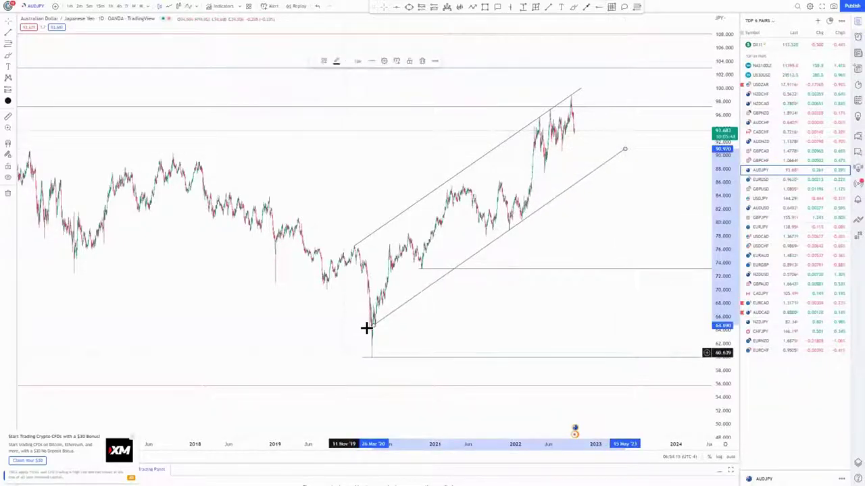
{"action": "left_click_drag", "start_coordinate": [372, 325], "coordinate": [373, 329]}
{"action": "left_click", "coordinate": [445, 319]}
{"action": "scroll", "coordinate": [519, 278], "scroll_direction": "up", "scroll_amount": 2}
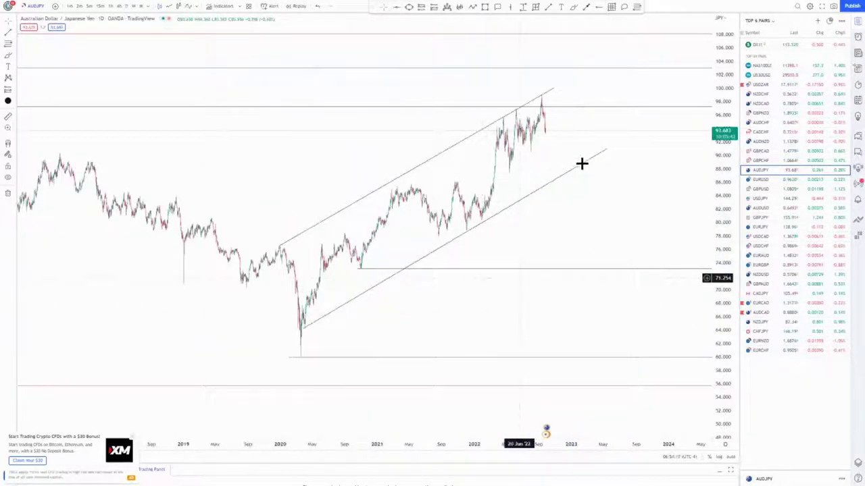
{"action": "left_click", "coordinate": [604, 147]}
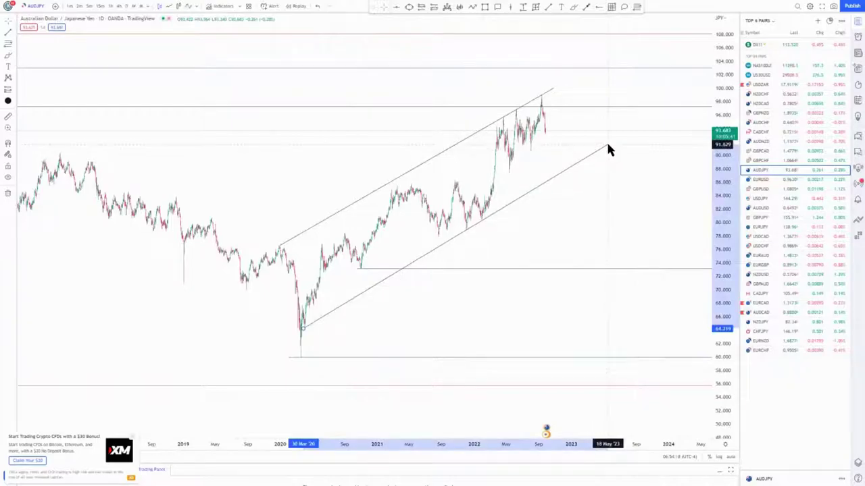
{"action": "left_click", "coordinate": [588, 174]}
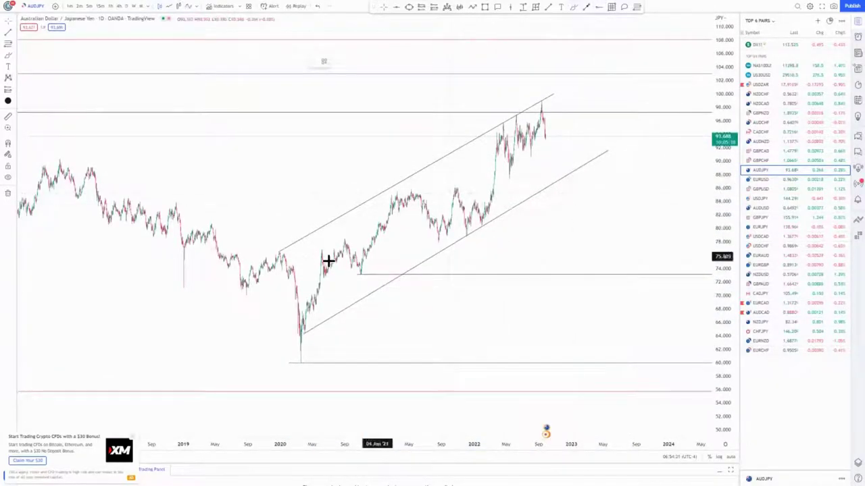
- Handwrite HH above the upper trend line at the 2020 and 2021 highs, and HL below the lower one at the 2020 and late-2021 lows
{"action": "mouse_move", "coordinate": [278, 242]}
{"action": "left_mouse_down"}
{"action": "mouse_move", "coordinate": [281, 232]}
{"action": "mouse_move", "coordinate": [280, 239]}
{"action": "left_mouse_up"}
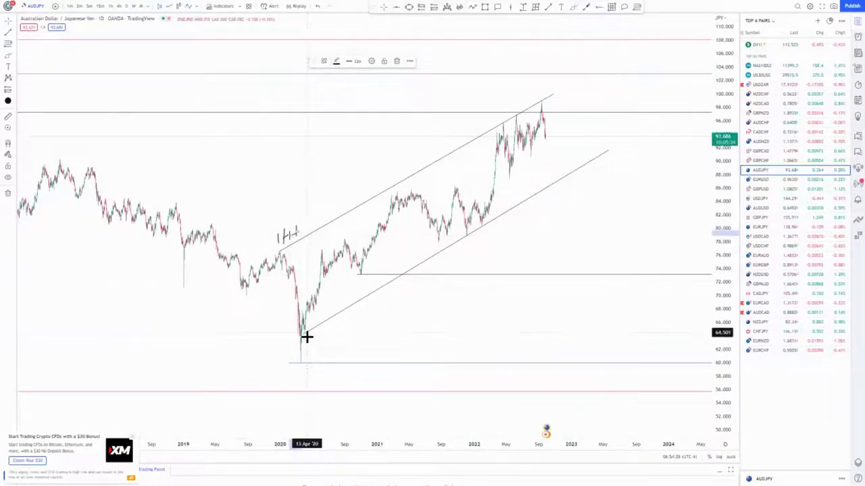
{"action": "left_click_drag", "start_coordinate": [316, 335], "coordinate": [314, 347]}
{"action": "left_click_drag", "start_coordinate": [309, 343], "coordinate": [317, 341]}
{"action": "mouse_move", "coordinate": [325, 332]}
{"action": "left_mouse_down"}
{"action": "mouse_move", "coordinate": [322, 345]}
{"action": "mouse_move", "coordinate": [334, 341]}
{"action": "left_mouse_up"}
{"action": "mouse_move", "coordinate": [385, 170]}
{"action": "left_mouse_down"}
{"action": "mouse_move", "coordinate": [383, 185]}
{"action": "mouse_move", "coordinate": [399, 180]}
{"action": "left_mouse_up"}
{"action": "left_click_drag", "start_coordinate": [407, 166], "coordinate": [408, 173]}
{"action": "mouse_move", "coordinate": [457, 251]}
{"action": "left_mouse_down"}
{"action": "mouse_move", "coordinate": [457, 266]}
{"action": "mouse_move", "coordinate": [473, 266]}
{"action": "left_mouse_up"}
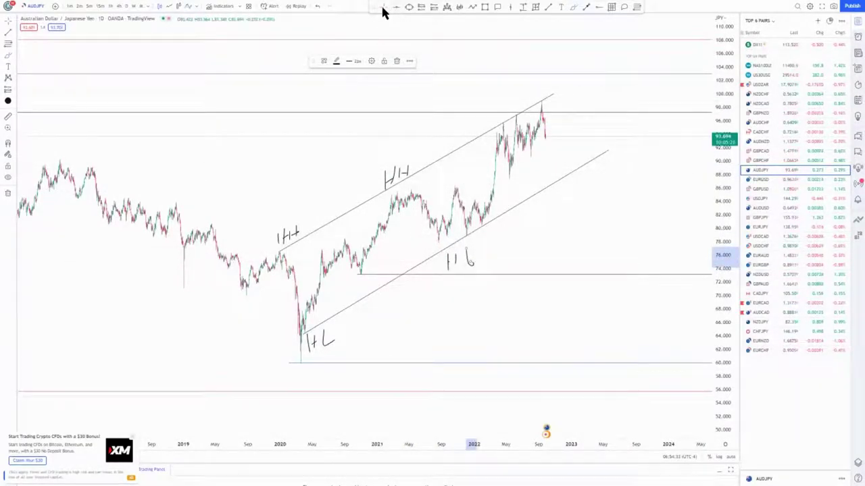
- Mark the upper trend line's touches with small rectangles at the January 2020, early 2021, April 2022 and September 2022 highs
{"action": "left_click_drag", "start_coordinate": [272, 246], "coordinate": [284, 257]}
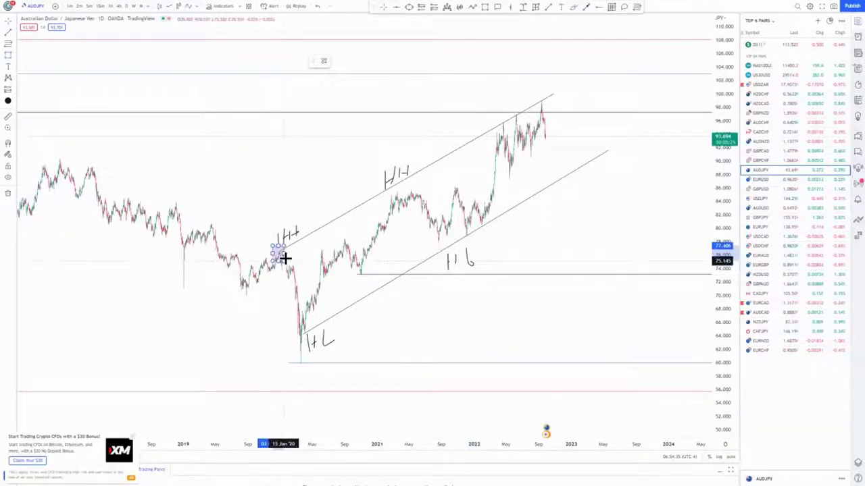
{"action": "left_click_drag", "start_coordinate": [387, 181], "coordinate": [404, 191]}
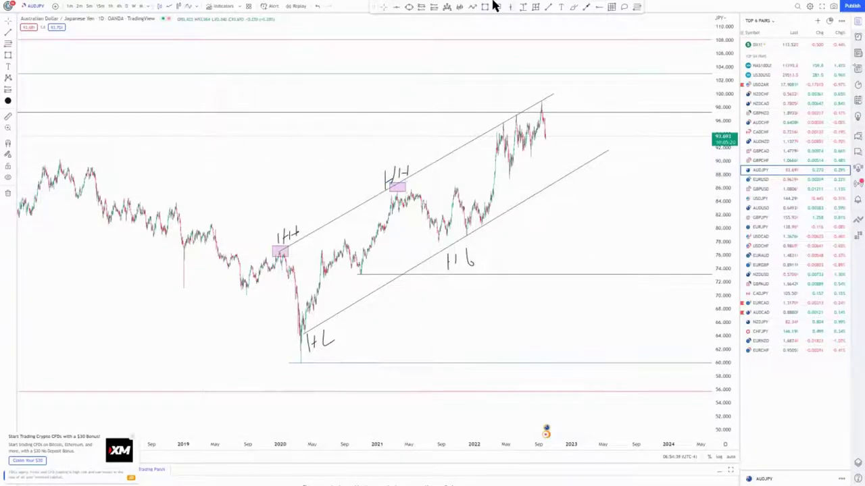
{"action": "left_click_drag", "start_coordinate": [492, 115], "coordinate": [511, 132]}
{"action": "left_click", "coordinate": [482, 8]}
{"action": "left_click_drag", "start_coordinate": [533, 97], "coordinate": [547, 106]}
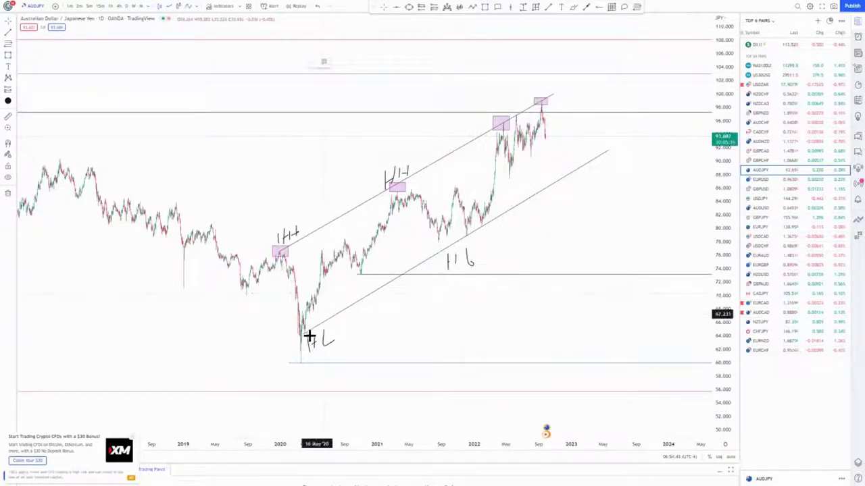
- Mark the lower trend line with small rectangles at the 2020, December 2021 and February 2022 lows and a projected touch near January 2023
{"action": "left_click_drag", "start_coordinate": [301, 330], "coordinate": [314, 343]}
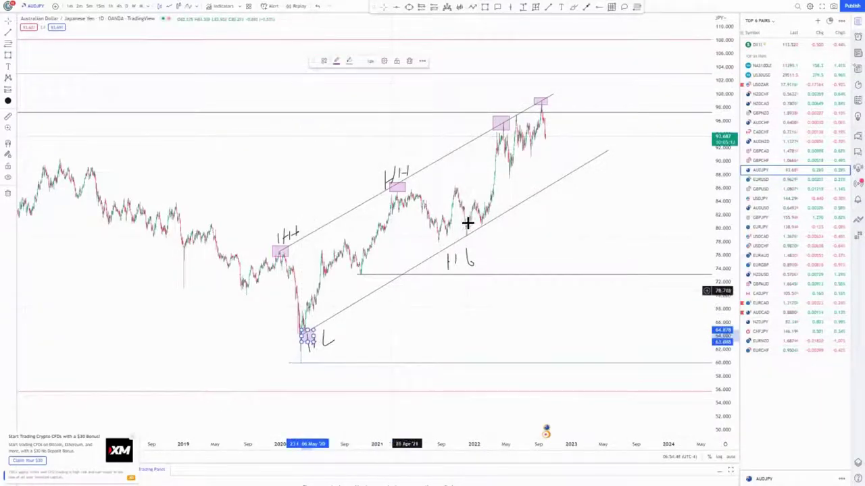
{"action": "left_click", "coordinate": [483, 8]}
{"action": "left_click_drag", "start_coordinate": [459, 243], "coordinate": [488, 231]}
{"action": "left_click", "coordinate": [482, 225]}
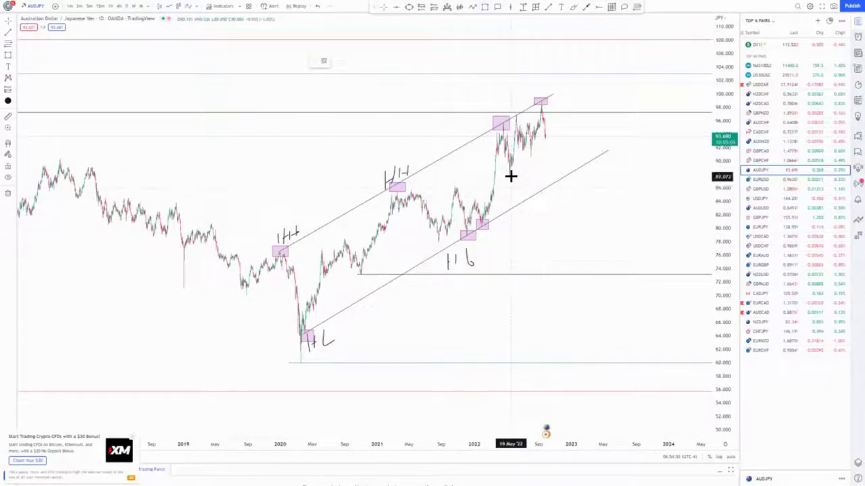
{"action": "left_click_drag", "start_coordinate": [566, 164], "coordinate": [581, 181]}
{"action": "left_click", "coordinate": [592, 188]}
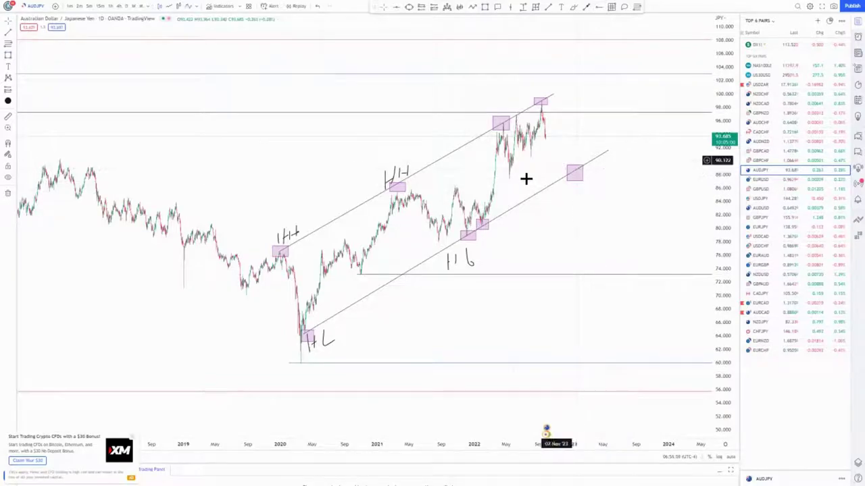
- Draw an arrow from the current price to the projected lower trend line touch near 87.3, discarding the extra path started at its tip
{"action": "left_click_drag", "start_coordinate": [542, 137], "coordinate": [567, 180]}
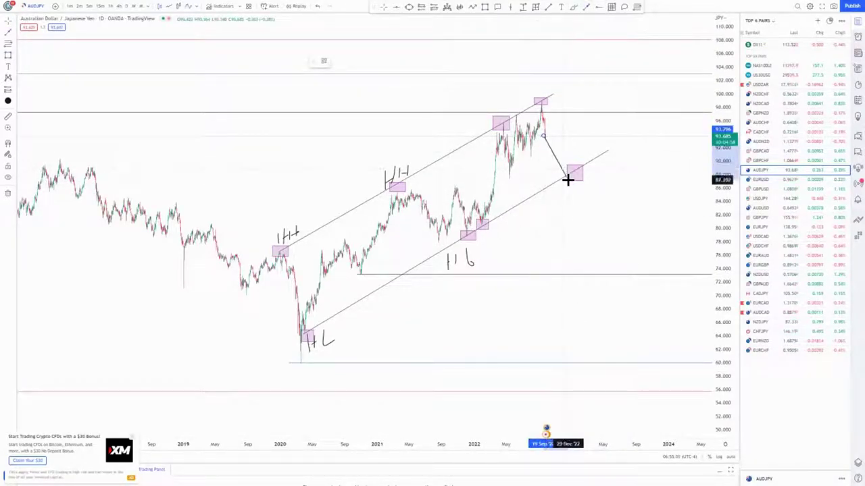
{"action": "left_click", "coordinate": [570, 202]}
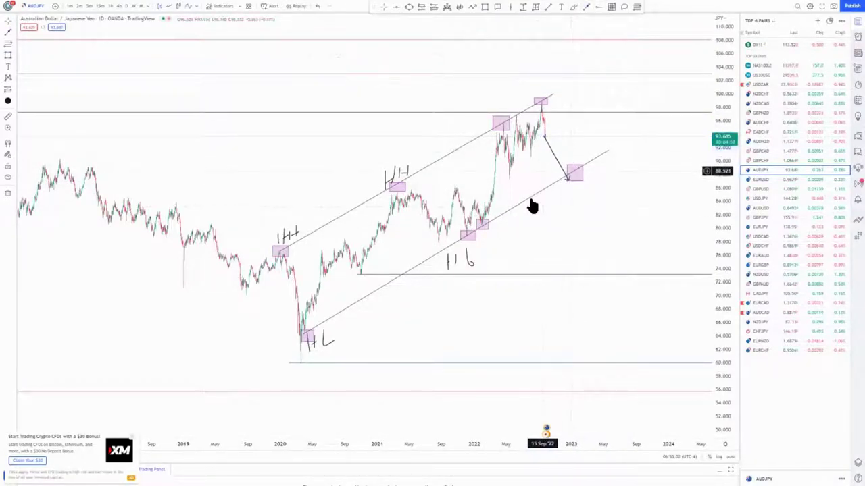
{"action": "left_click", "coordinate": [583, 8]}
{"action": "left_click", "coordinate": [568, 179]}
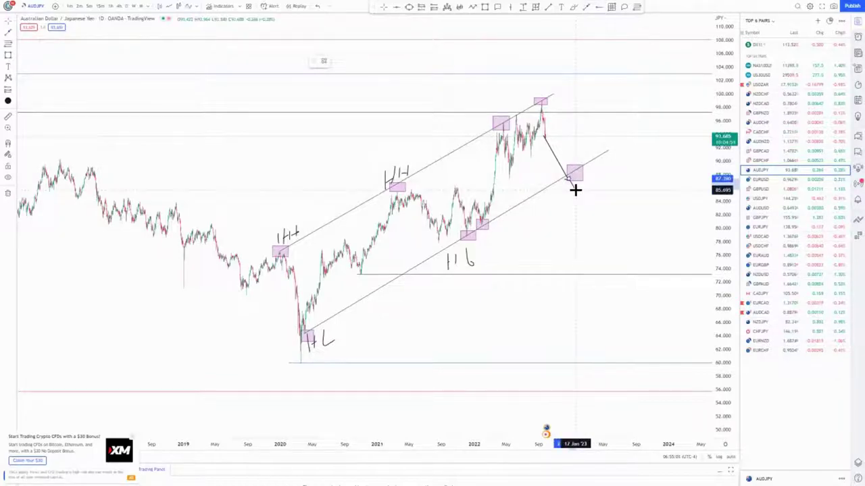
{"action": "left_click", "coordinate": [574, 188]}
{"action": "left_click", "coordinate": [422, 62]}
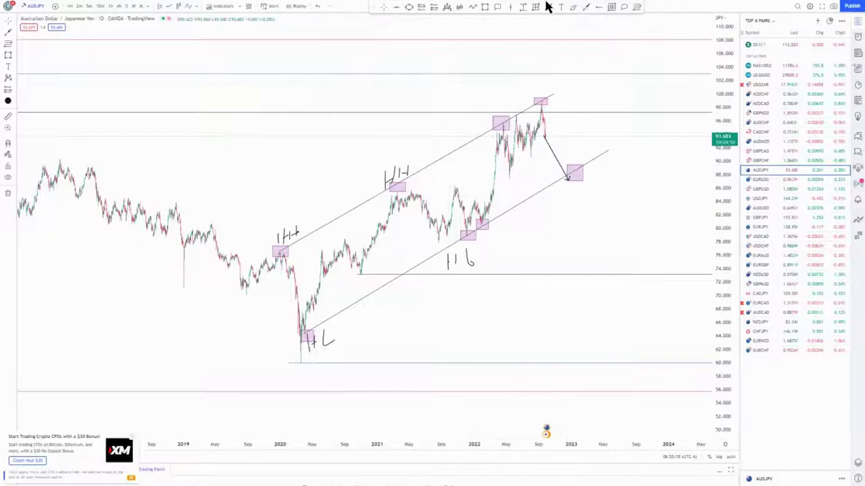
- Draw a zigzag path from the arrow's tip down to about 84.5, up to about 89 and down to about 71
{"action": "left_click", "coordinate": [568, 179]}
{"action": "left_click", "coordinate": [577, 197]}
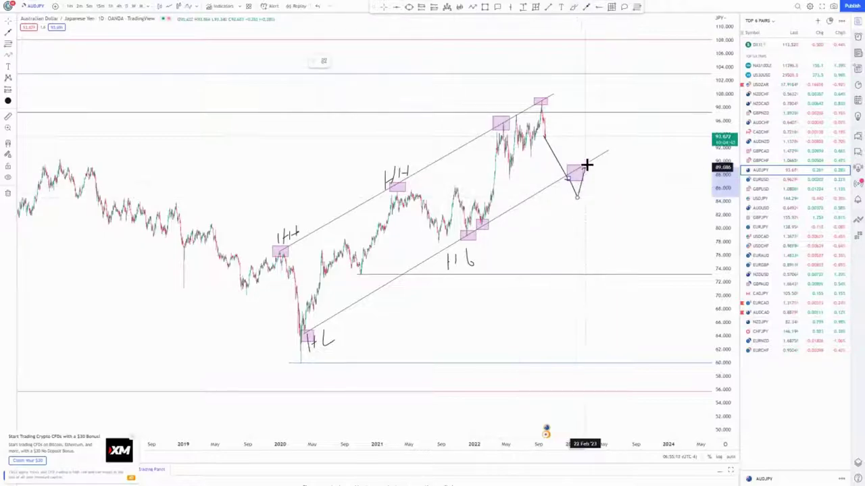
{"action": "double_click", "coordinate": [632, 289]}
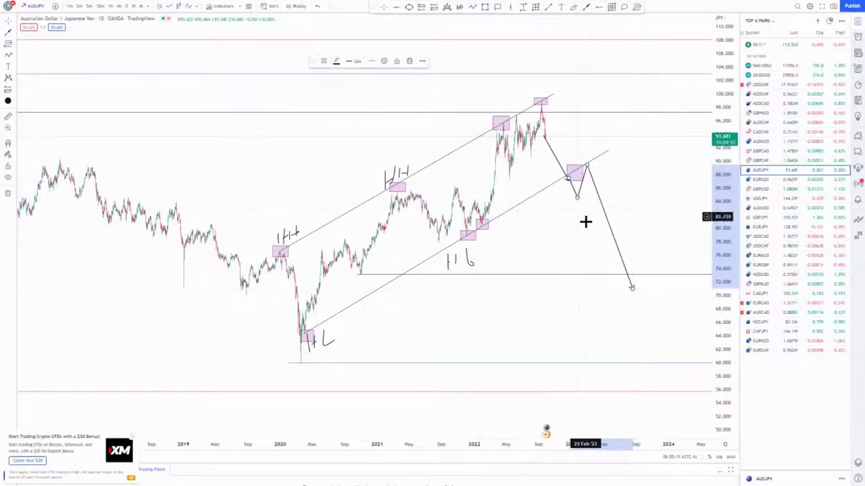
- Draw a thin horizontal zone near 89 from early 2018 to late 2023, and handwrite labels at the projected retest high and low (LL)
{"action": "scroll", "coordinate": [585, 222], "scroll_direction": "down", "scroll_amount": 2}
{"action": "scroll", "coordinate": [541, 233], "scroll_direction": "up", "scroll_amount": 1}
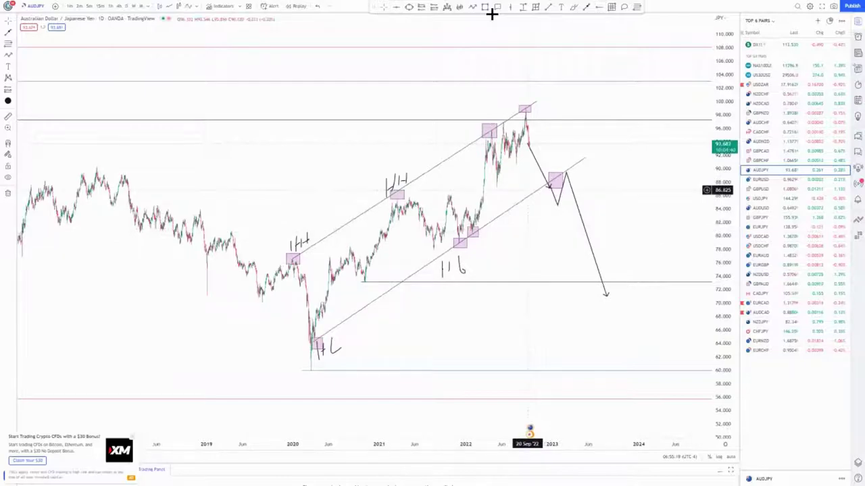
{"action": "left_click_drag", "start_coordinate": [122, 174], "coordinate": [636, 178]}
{"action": "left_click", "coordinate": [625, 201]}
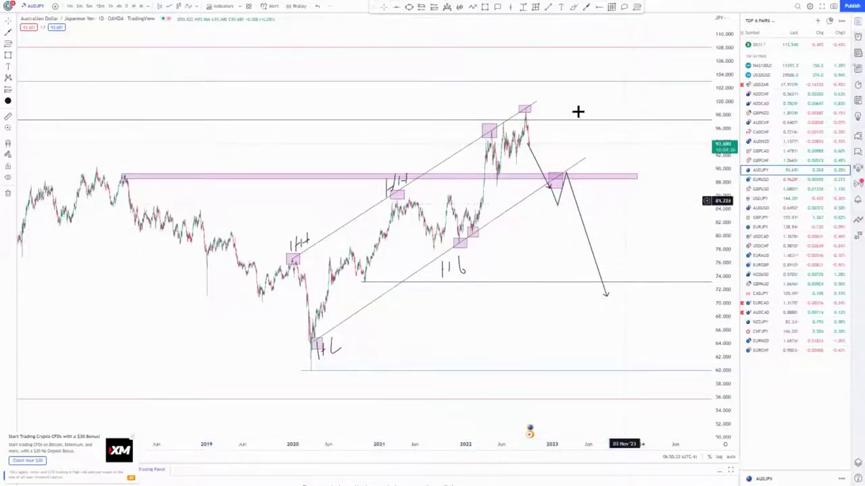
{"action": "mouse_move", "coordinate": [564, 147]}
{"action": "left_mouse_down"}
{"action": "mouse_move", "coordinate": [562, 159]}
{"action": "mouse_move", "coordinate": [580, 162]}
{"action": "mouse_move", "coordinate": [585, 152]}
{"action": "left_mouse_up"}
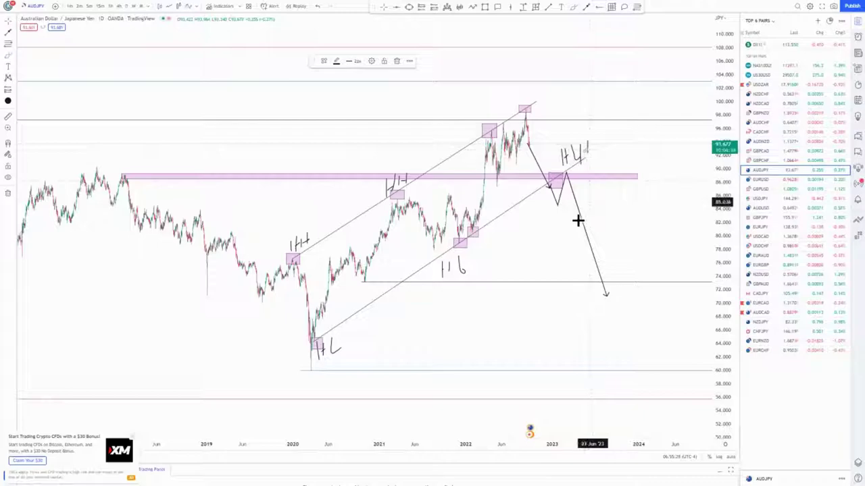
{"action": "mouse_move", "coordinate": [543, 211]}
{"action": "left_mouse_down"}
{"action": "mouse_move", "coordinate": [544, 226]}
{"action": "mouse_move", "coordinate": [563, 231]}
{"action": "left_mouse_up"}
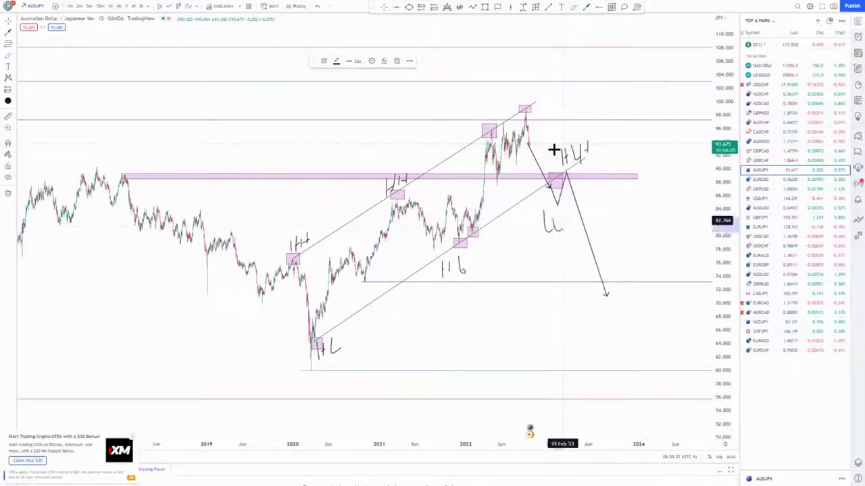
- Draw a descending channel, its upper line from about 99 to 73 and its lower line from about 91.1 to 68.7, into late 2023
{"action": "left_click", "coordinate": [527, 110]}
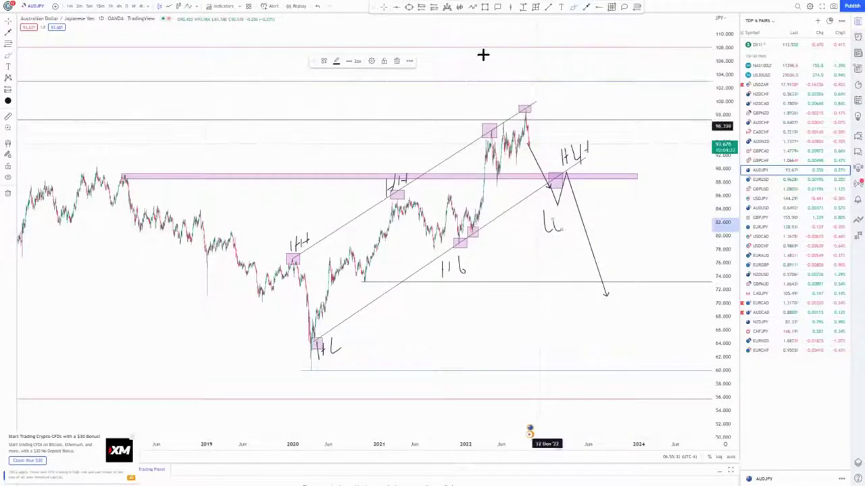
{"action": "left_click", "coordinate": [548, 7]}
{"action": "left_click", "coordinate": [527, 108]}
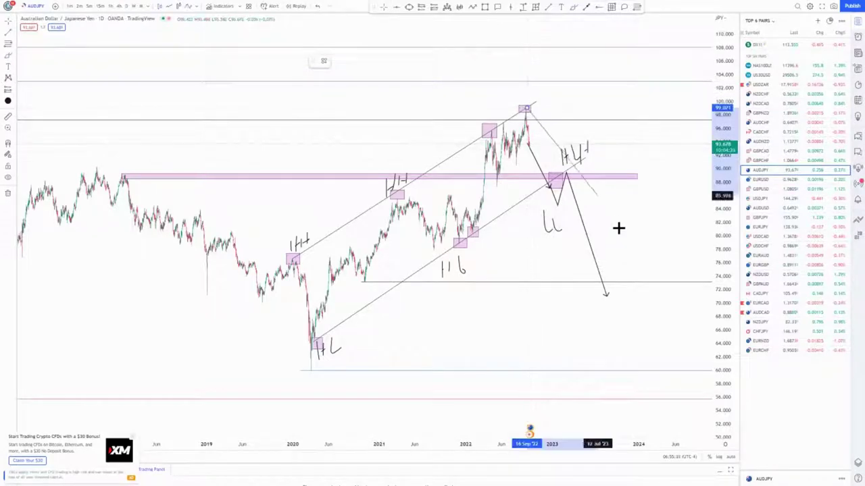
{"action": "left_click", "coordinate": [635, 279]}
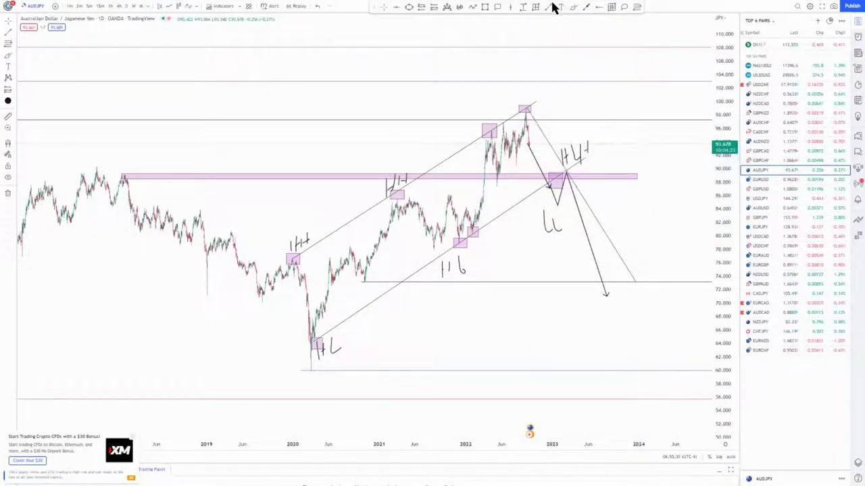
{"action": "left_click", "coordinate": [517, 160]}
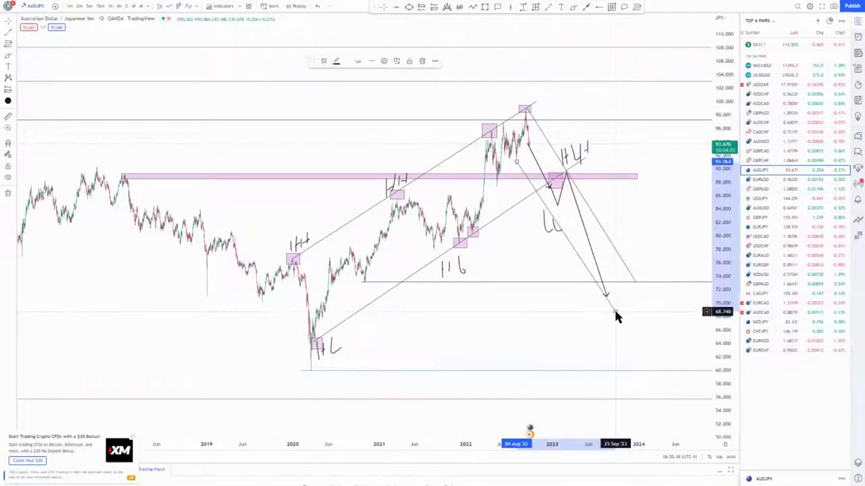
{"action": "left_click", "coordinate": [616, 316]}
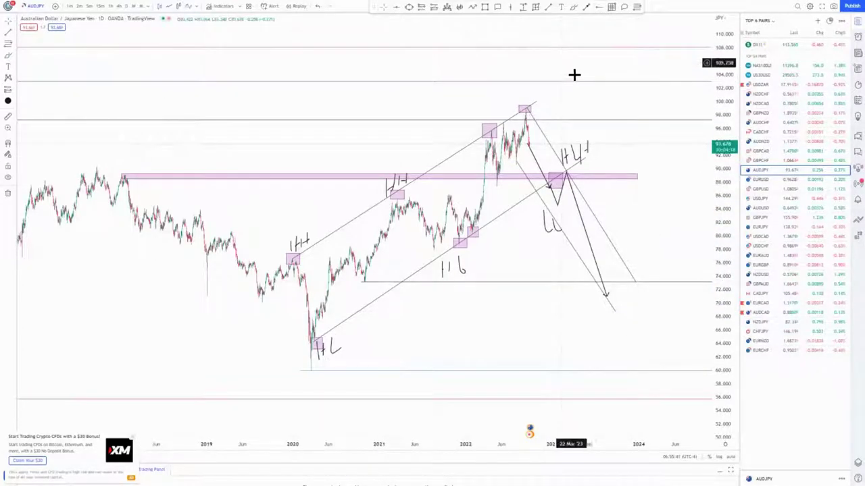
- Undo the swing labels, rectangles, projection paths, horizontal zone and descending channel, keeping the two ascending trend lines
{"action": "left_click", "coordinate": [317, 8]}
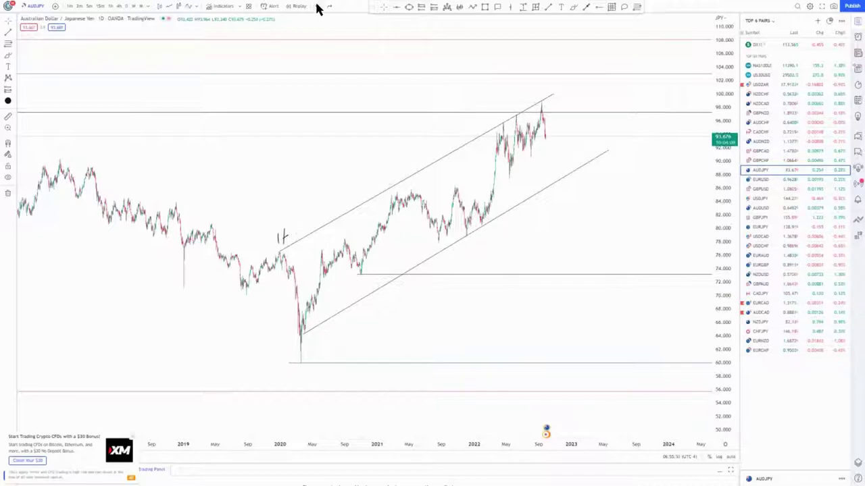
- Switch the chart to the 4-hour timeframe, framed on the June to September 2022 price action
{"action": "left_click", "coordinate": [119, 6]}
{"action": "left_click_drag", "start_coordinate": [722, 295], "coordinate": [722, 216]}
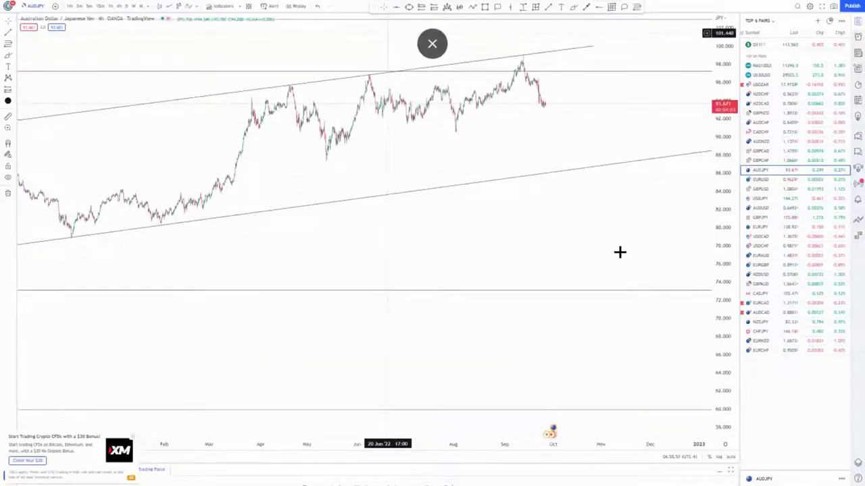
{"action": "left_click_drag", "start_coordinate": [722, 264], "coordinate": [721, 135]}
{"action": "left_click_drag", "start_coordinate": [541, 95], "coordinate": [561, 205]}
{"action": "scroll", "coordinate": [560, 205], "scroll_direction": "up", "scroll_amount": 1}
{"action": "left_click_drag", "start_coordinate": [358, 206], "coordinate": [421, 202]}
{"action": "scroll", "coordinate": [436, 205], "scroll_direction": "up", "scroll_amount": 3}
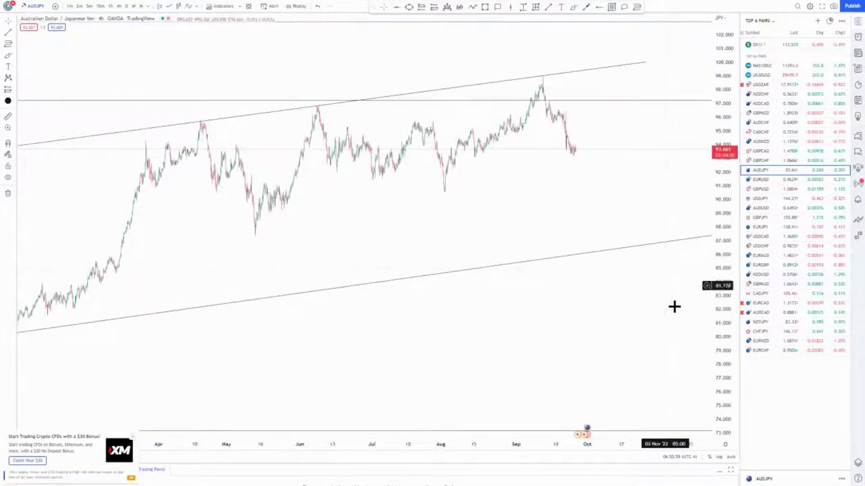
{"action": "left_click_drag", "start_coordinate": [722, 320], "coordinate": [722, 249]}
{"action": "scroll", "coordinate": [398, 219], "scroll_direction": "up", "scroll_amount": 2}
{"action": "left_click_drag", "start_coordinate": [366, 262], "coordinate": [451, 338]}
{"action": "scroll", "coordinate": [466, 324], "scroll_direction": "up", "scroll_amount": 3}
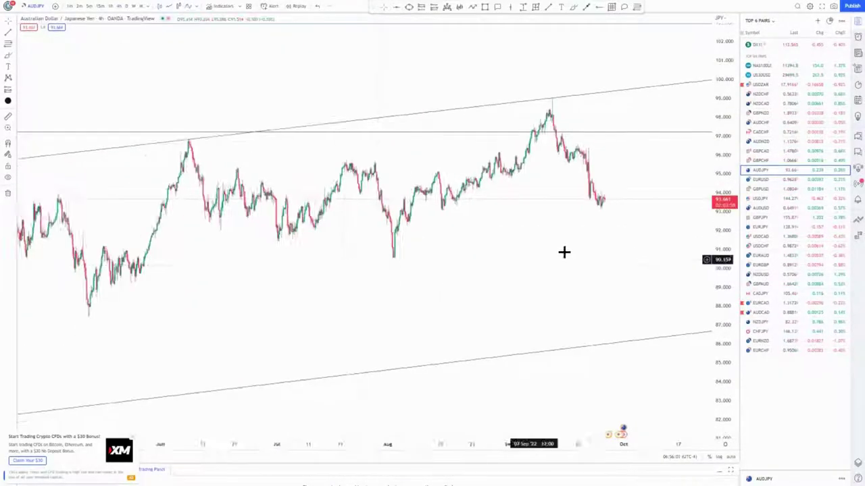
- Draw a small ascending channel, its lower line from about 90.6 on 2 August to 97 and its upper line from about 93.6 to 99
{"action": "left_click", "coordinate": [551, 10]}
{"action": "left_click", "coordinate": [393, 257]}
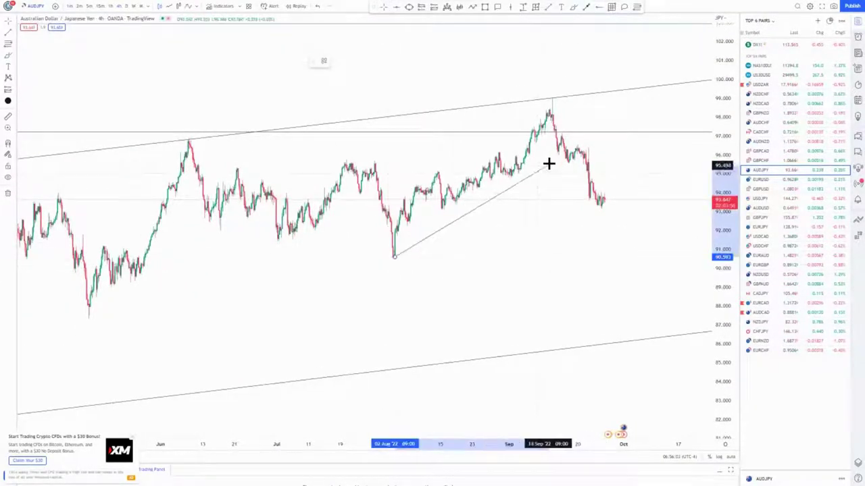
{"action": "left_click", "coordinate": [573, 136]}
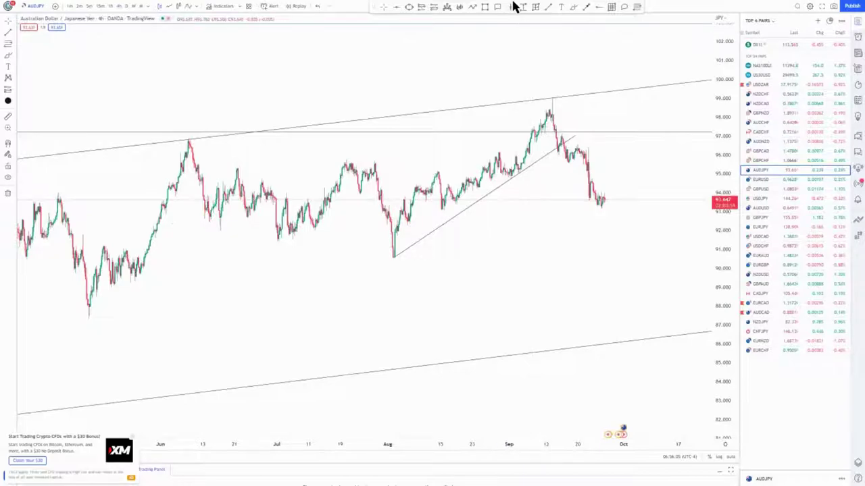
{"action": "left_click", "coordinate": [381, 201]}
{"action": "left_click", "coordinate": [553, 98]}
- Draw a horizontal rectangle zone between about 96.5 and 96.8, from the early June high to the start of October 2022
{"action": "scroll", "coordinate": [528, 222], "scroll_direction": "down", "scroll_amount": 1}
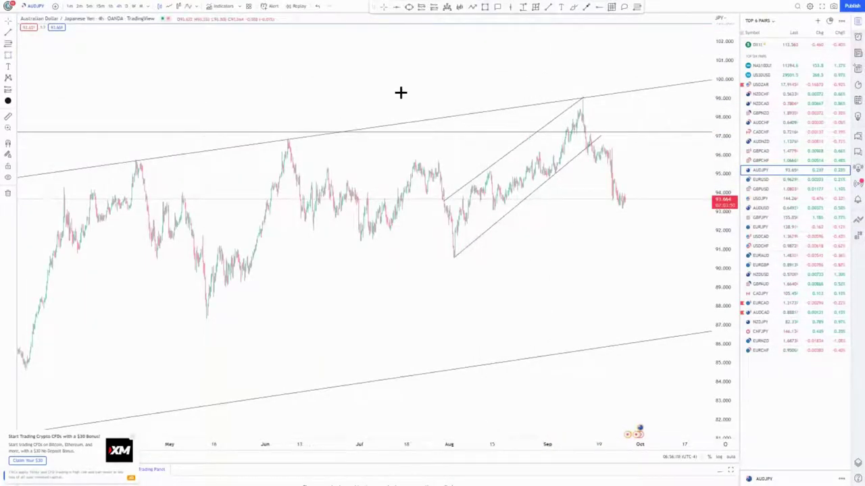
{"action": "left_click", "coordinate": [287, 137]}
{"action": "left_click", "coordinate": [638, 145]}
{"action": "left_click", "coordinate": [408, 169]}
{"action": "left_click_drag", "start_coordinate": [520, 259], "coordinate": [410, 247]}
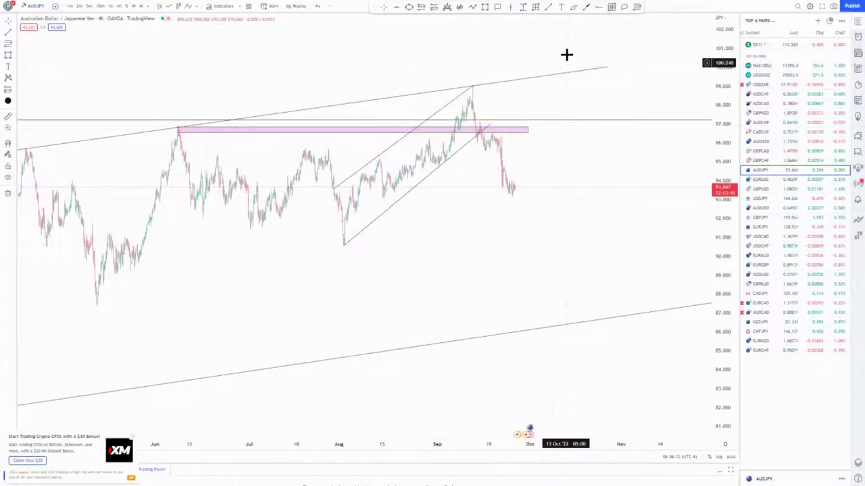
- Circle the small ascending channel freehand, sketch its breakdown and retest with the brush, and undo these drawings
{"action": "mouse_move", "coordinate": [468, 94]}
{"action": "left_mouse_down"}
{"action": "mouse_move", "coordinate": [427, 101]}
{"action": "mouse_move", "coordinate": [332, 245]}
{"action": "mouse_move", "coordinate": [499, 112]}
{"action": "mouse_move", "coordinate": [466, 80]}
{"action": "mouse_move", "coordinate": [477, 159]}
{"action": "mouse_move", "coordinate": [495, 134]}
{"action": "left_mouse_up"}
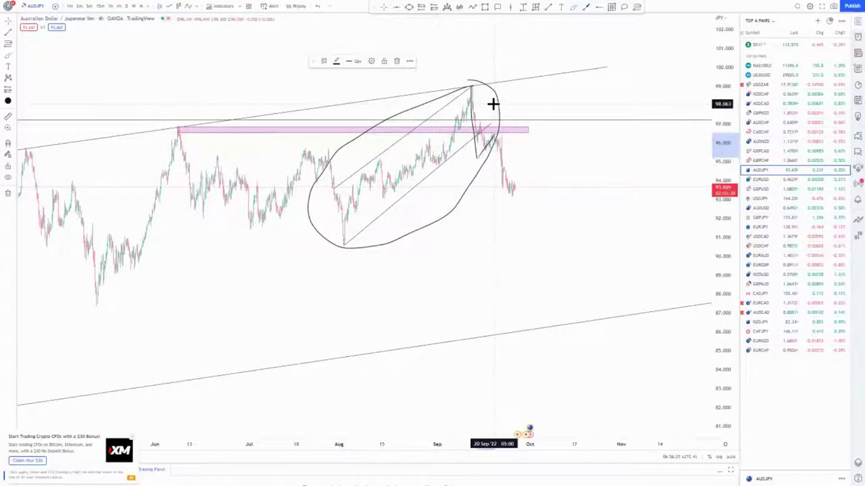
{"action": "mouse_move", "coordinate": [514, 104]}
{"action": "left_mouse_down"}
{"action": "mouse_move", "coordinate": [506, 121]}
{"action": "mouse_move", "coordinate": [513, 201]}
{"action": "mouse_move", "coordinate": [534, 228]}
{"action": "left_mouse_up"}
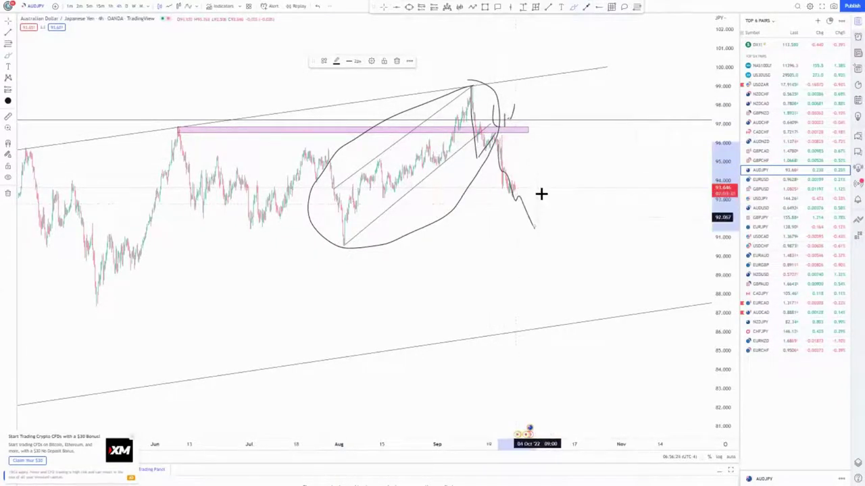
{"action": "left_click", "coordinate": [317, 7]}
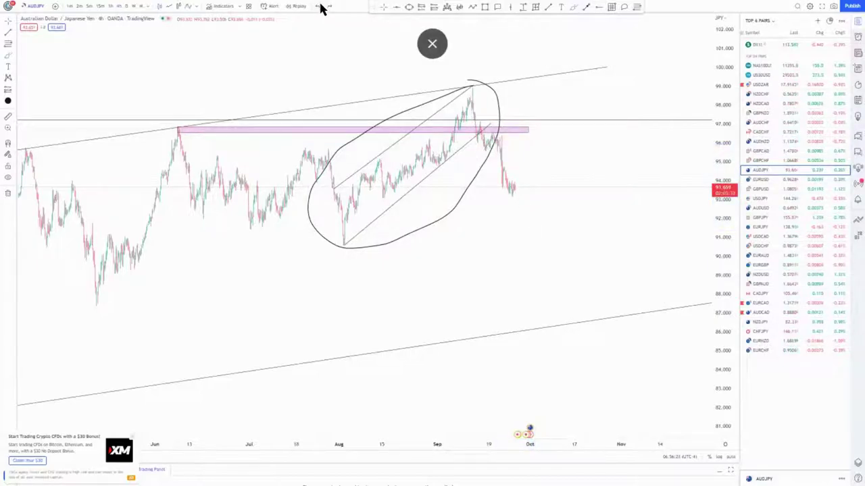
{"action": "left_click", "coordinate": [318, 7]}
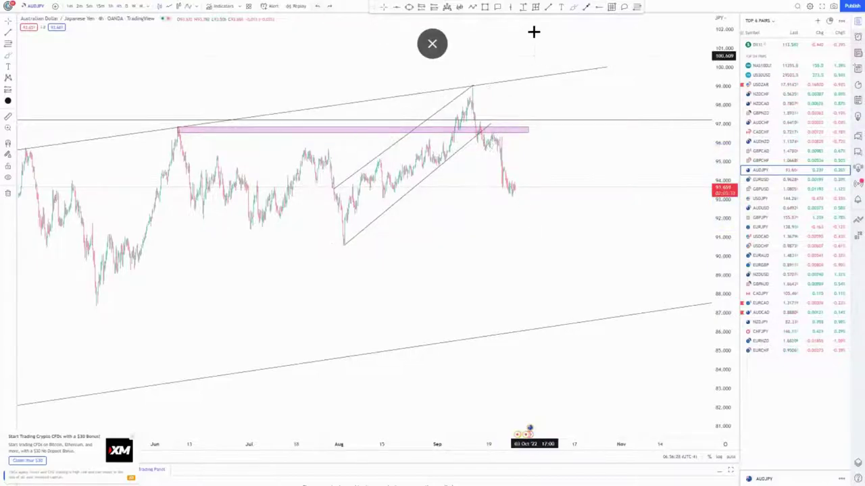
- Place a horizontal ray at about 90.63 from the early August low, and switch the chart to the 1-hour timeframe
{"action": "left_click", "coordinate": [343, 245]}
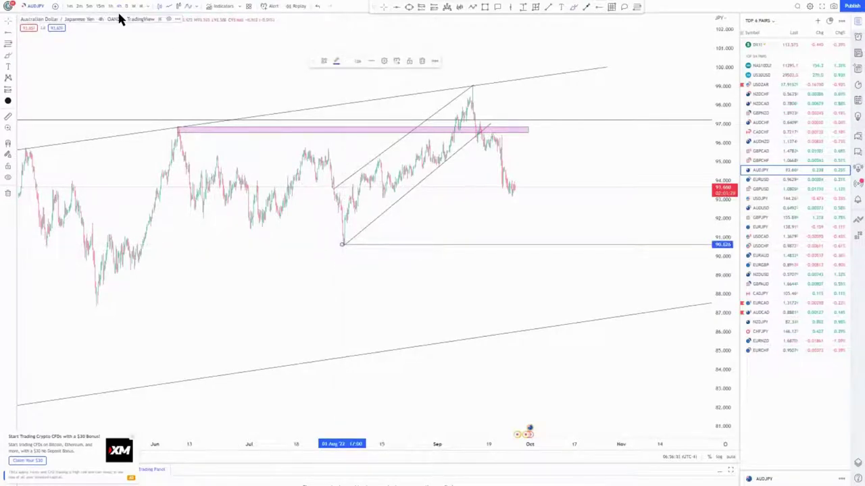
{"action": "scroll", "coordinate": [360, 218], "scroll_direction": "down", "scroll_amount": 10}
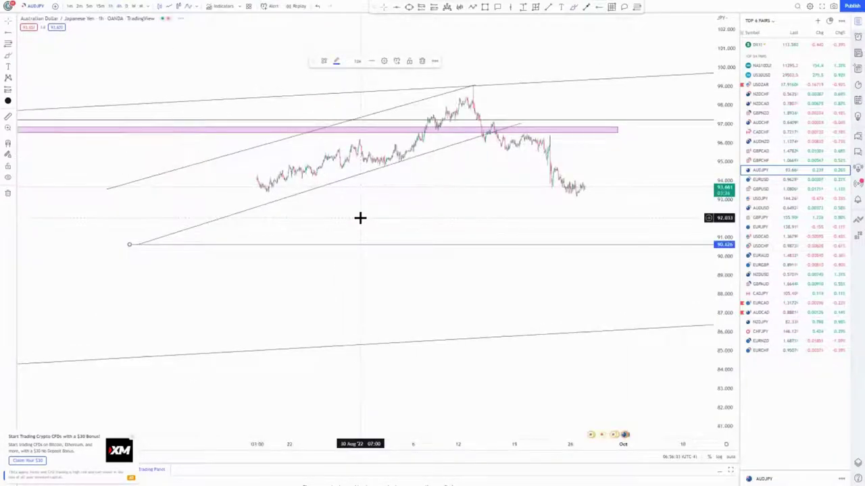
{"action": "left_click_drag", "start_coordinate": [344, 247], "coordinate": [339, 251]}
{"action": "left_click_drag", "start_coordinate": [730, 390], "coordinate": [718, 290]}
{"action": "left_click_drag", "start_coordinate": [519, 238], "coordinate": [487, 315]}
{"action": "scroll", "coordinate": [486, 315], "scroll_direction": "up", "scroll_amount": 2}
{"action": "scroll", "coordinate": [486, 313], "scroll_direction": "down", "scroll_amount": 6}
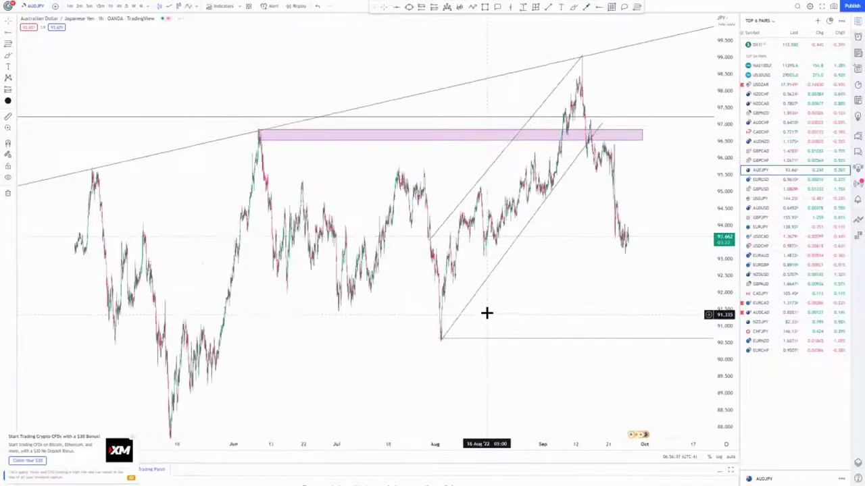
{"action": "left_click_drag", "start_coordinate": [729, 108], "coordinate": [727, 201]}
{"action": "left_click_drag", "start_coordinate": [604, 247], "coordinate": [492, 227]}
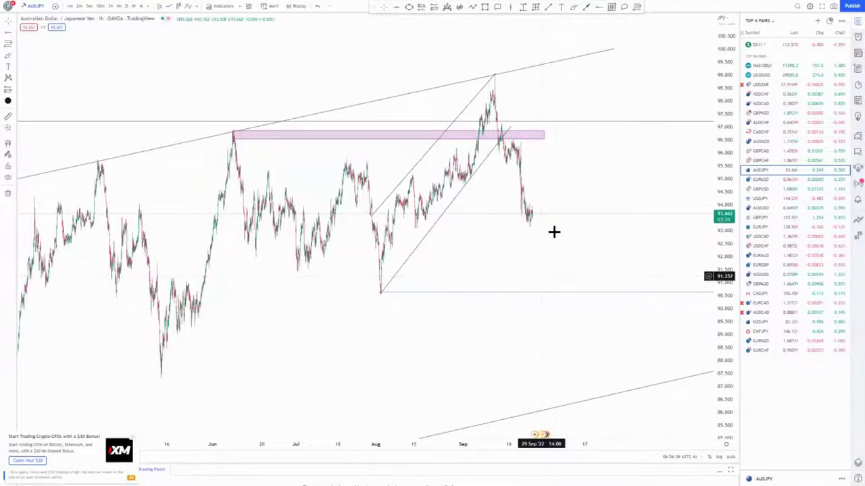
- Draw a short position from 19 September with entry at 96.400, stop at about 97.52 and target at about 90.59
{"action": "left_click", "coordinate": [421, 8]}
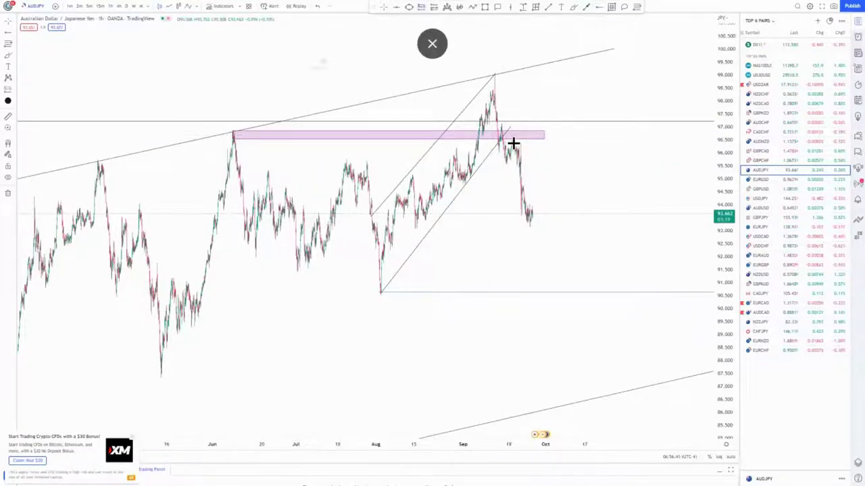
{"action": "left_click", "coordinate": [513, 115]}
{"action": "left_click_drag", "start_coordinate": [512, 74], "coordinate": [511, 114]}
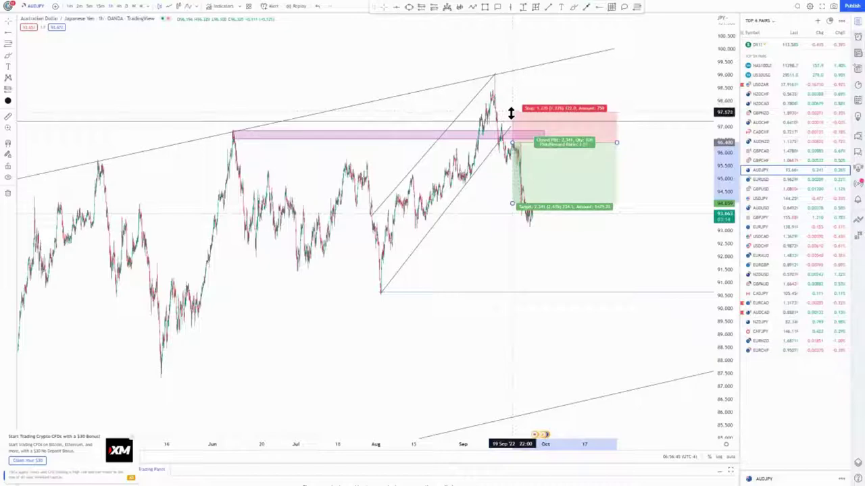
{"action": "left_click_drag", "start_coordinate": [512, 229], "coordinate": [511, 293]}
{"action": "left_click", "coordinate": [477, 332]}
{"action": "left_click_drag", "start_coordinate": [491, 333], "coordinate": [473, 307]}
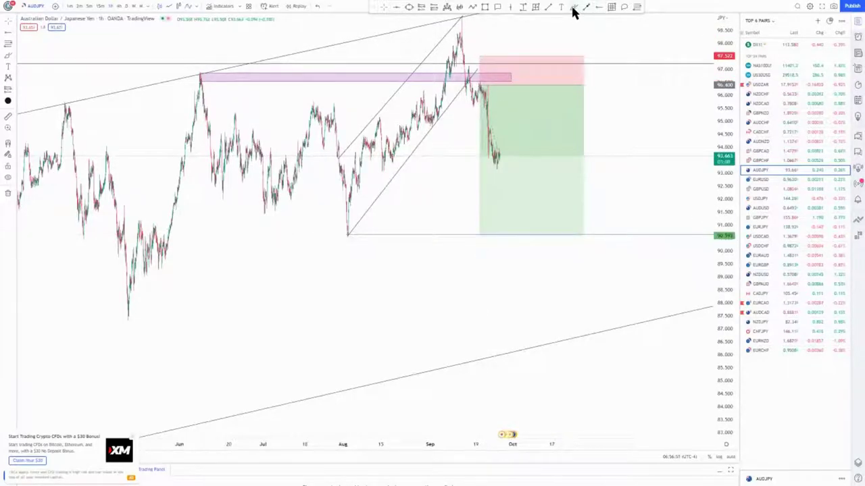
- Handwrite "First target" with the brush just above the short position's target level at about 90.59
{"action": "left_click", "coordinate": [492, 232]}
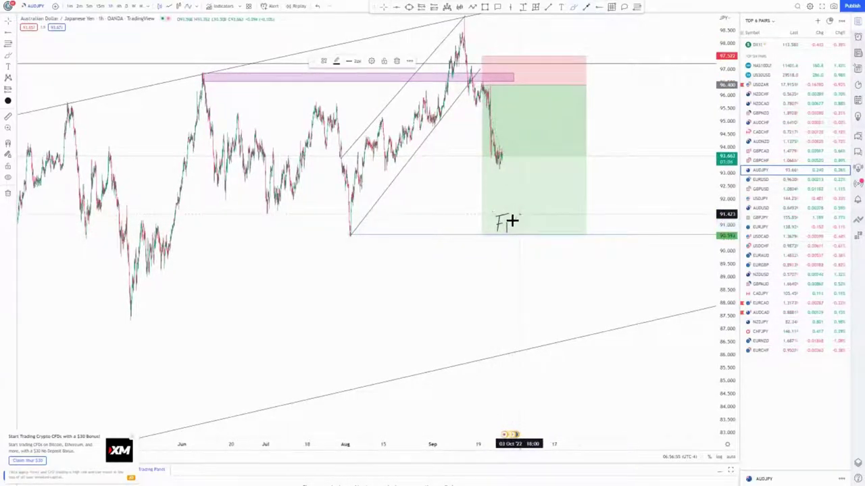
{"action": "left_click_drag", "start_coordinate": [532, 221], "coordinate": [542, 214]}
{"action": "mouse_move", "coordinate": [571, 206]}
{"action": "left_mouse_down"}
{"action": "mouse_move", "coordinate": [579, 225]}
{"action": "mouse_move", "coordinate": [583, 214]}
{"action": "left_mouse_up"}
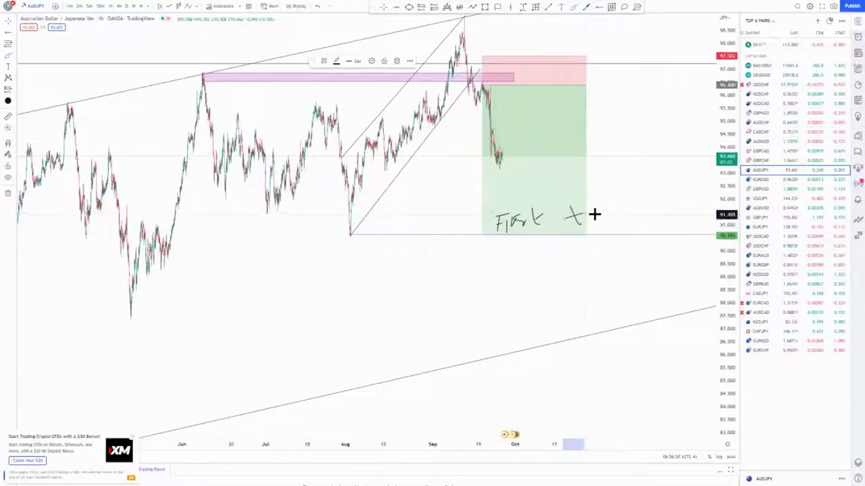
{"action": "left_click_drag", "start_coordinate": [641, 205], "coordinate": [642, 247]}
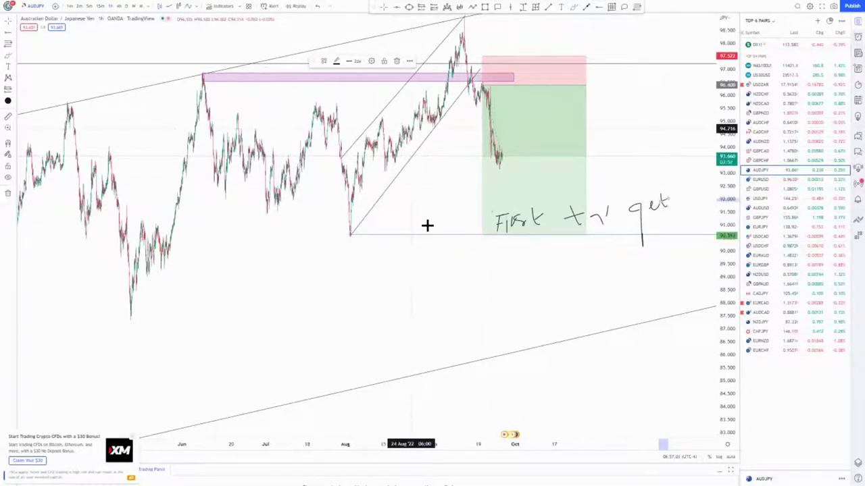
- Extend the short position's target to about 85.91, and draw arrows from about 87.8 down to 84.2 and from 86.8 up to 96.4
{"action": "left_click_drag", "start_coordinate": [488, 240], "coordinate": [482, 365]}
{"action": "left_click_drag", "start_coordinate": [386, 364], "coordinate": [298, 331]}
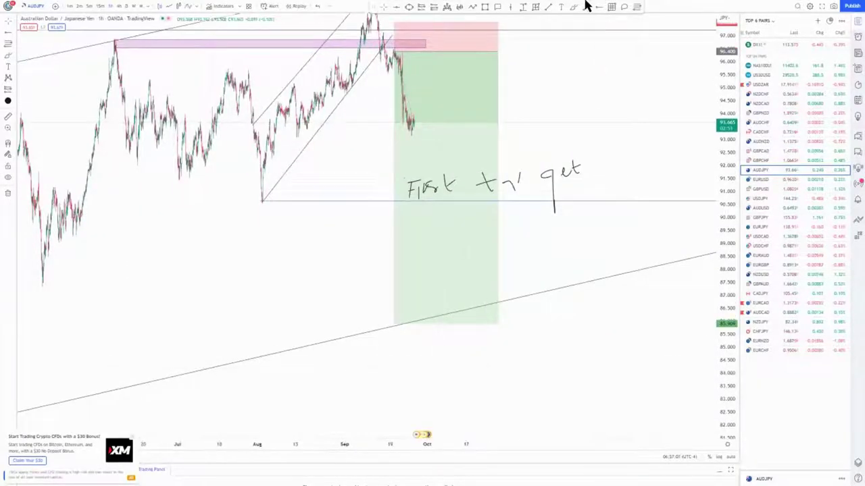
{"action": "left_click_drag", "start_coordinate": [482, 277], "coordinate": [500, 367]}
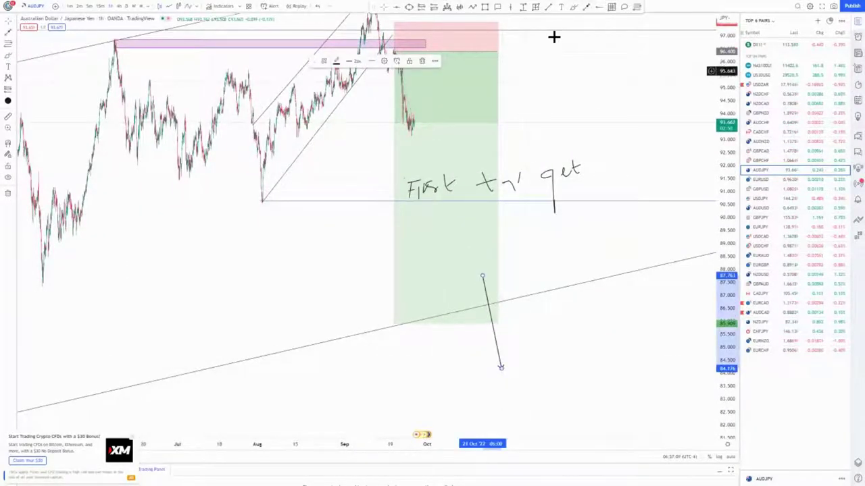
{"action": "left_click", "coordinate": [583, 9]}
{"action": "left_click_drag", "start_coordinate": [500, 299], "coordinate": [541, 48]}
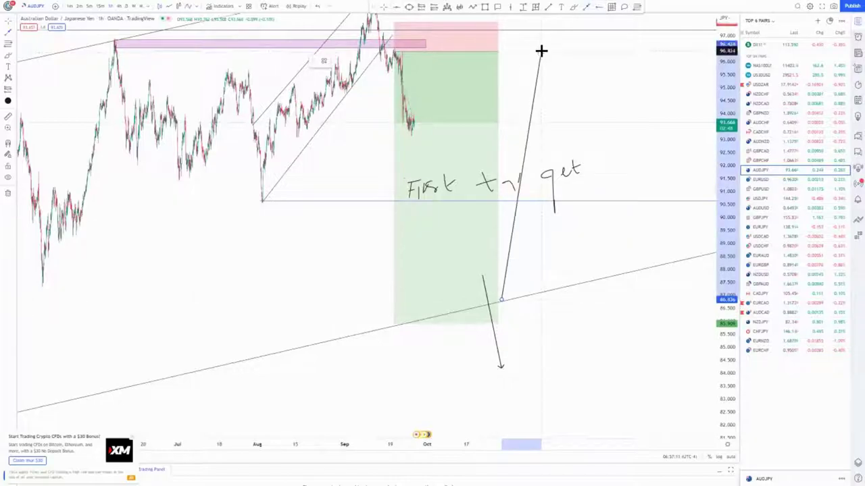
- Switch the chart to the weekly timeframe, framed on the price action from 2016 to 2022 with the large ascending channel
{"action": "left_click_drag", "start_coordinate": [729, 96], "coordinate": [729, 132]}
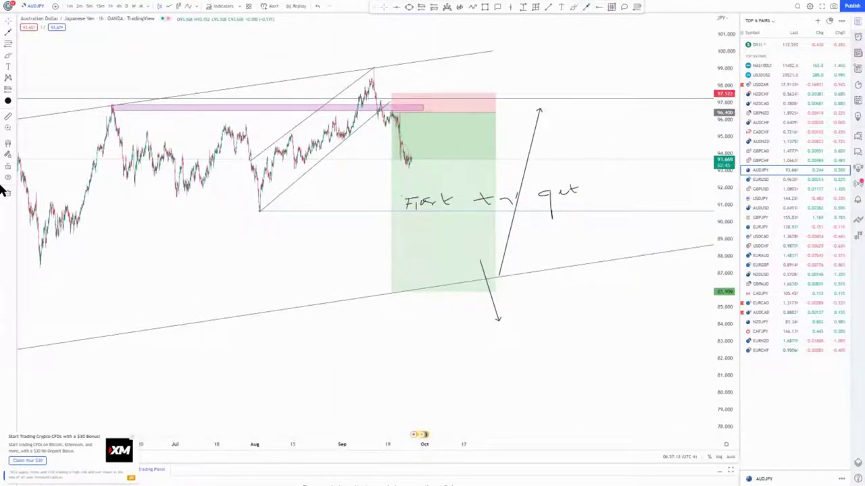
{"action": "left_click_drag", "start_coordinate": [390, 373], "coordinate": [357, 132]}
{"action": "left_click_drag", "start_coordinate": [407, 331], "coordinate": [419, 153]}
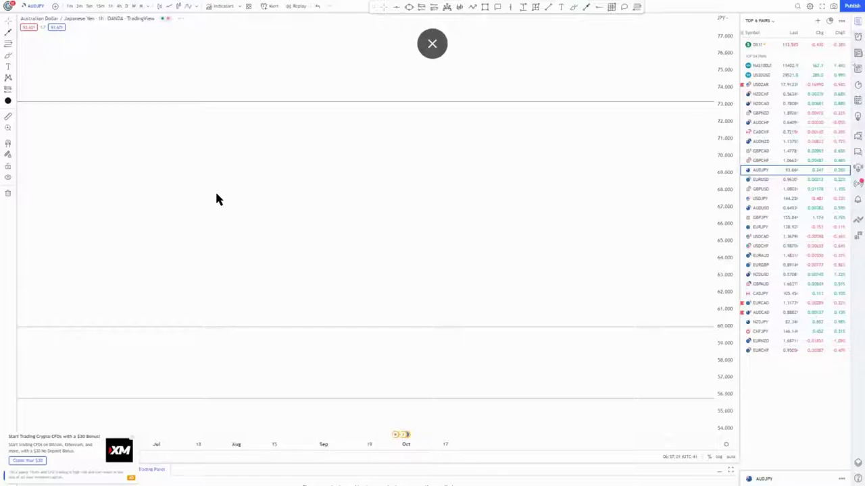
{"action": "right_click", "coordinate": [318, 133]}
{"action": "left_click", "coordinate": [331, 141]}
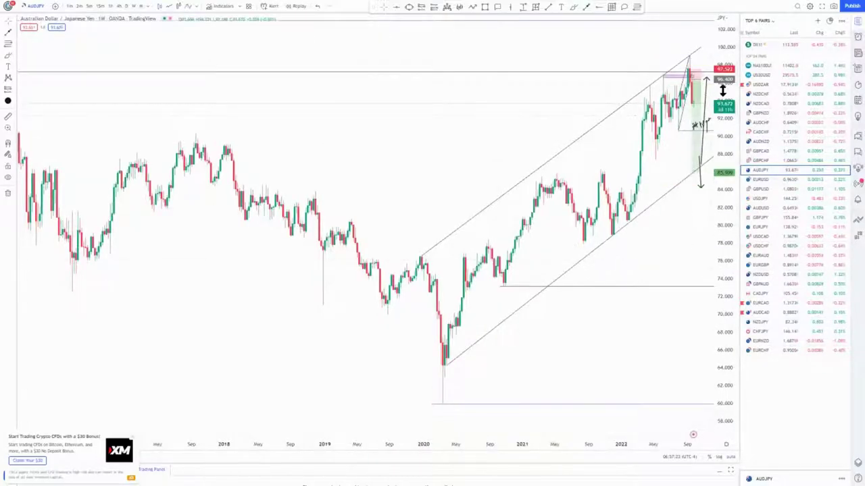
{"action": "scroll", "coordinate": [691, 201], "scroll_direction": "down", "scroll_amount": 5}
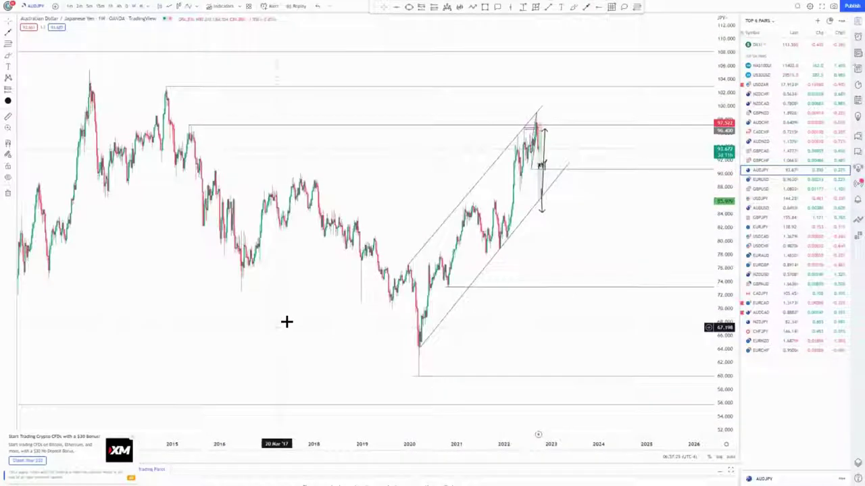
{"action": "scroll", "coordinate": [286, 321], "scroll_direction": "down", "scroll_amount": 3}
{"action": "scroll", "coordinate": [422, 376], "scroll_direction": "up", "scroll_amount": 1}
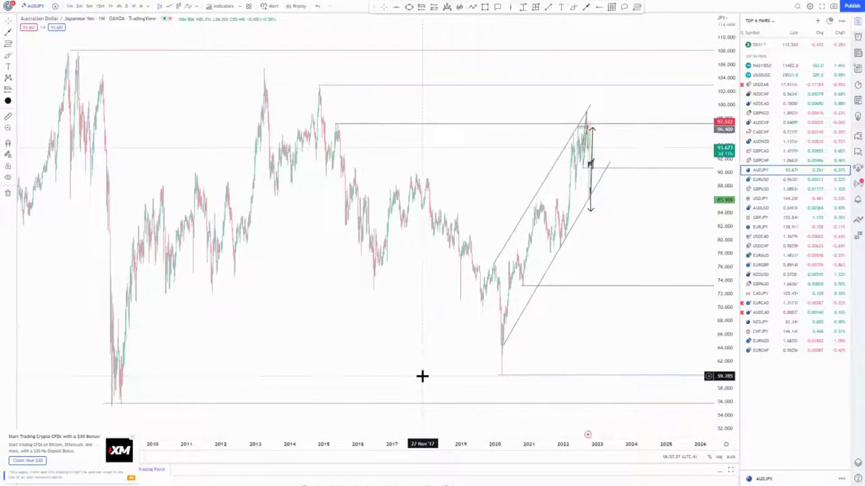
{"action": "scroll", "coordinate": [426, 378], "scroll_direction": "up", "scroll_amount": 3}
{"action": "mouse_move", "coordinate": [501, 110]}
{"action": "left_mouse_down"}
{"action": "mouse_move", "coordinate": [373, 347]}
{"action": "mouse_move", "coordinate": [538, 215]}
{"action": "mouse_move", "coordinate": [558, 147]}
{"action": "mouse_move", "coordinate": [516, 99]}
{"action": "mouse_move", "coordinate": [491, 104]}
{"action": "left_mouse_up"}
{"action": "left_click", "coordinate": [398, 62]}
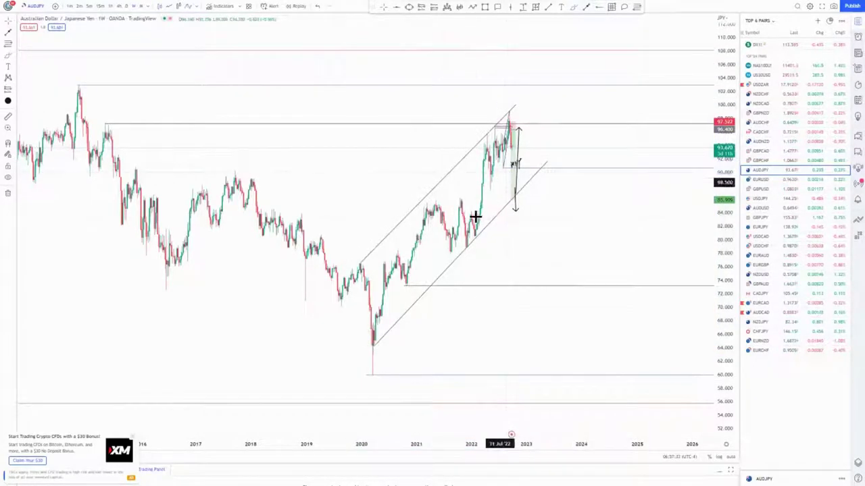
- Circle the large ascending channel's 2020 and 2021 turning points freehand, trace its swings, and enclose the 2021 pullback with two descending lines
{"action": "left_click_drag", "start_coordinate": [361, 259], "coordinate": [353, 266]}
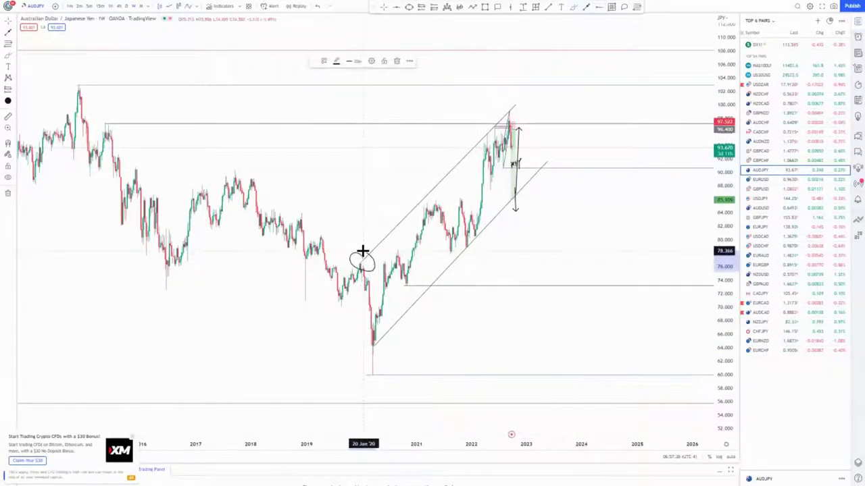
{"action": "mouse_move", "coordinate": [383, 338]}
{"action": "left_mouse_down"}
{"action": "mouse_move", "coordinate": [436, 195]}
{"action": "mouse_move", "coordinate": [467, 260]}
{"action": "left_mouse_up"}
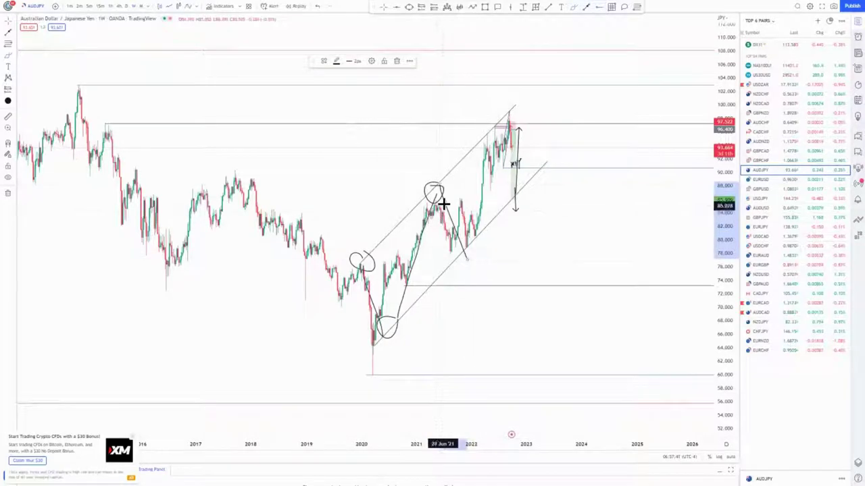
{"action": "left_click_drag", "start_coordinate": [438, 187], "coordinate": [483, 222]}
{"action": "left_click_drag", "start_coordinate": [426, 218], "coordinate": [475, 256]}
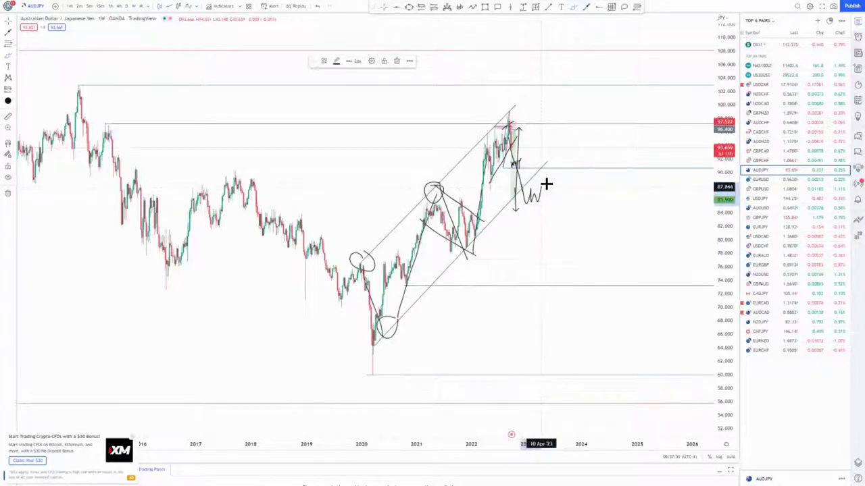
- Sketch the drop from the channel's lower line to about 60 freehand, outline it with descending boundary lines and add a parallel downward stroke
{"action": "left_click_drag", "start_coordinate": [540, 204], "coordinate": [592, 372]}
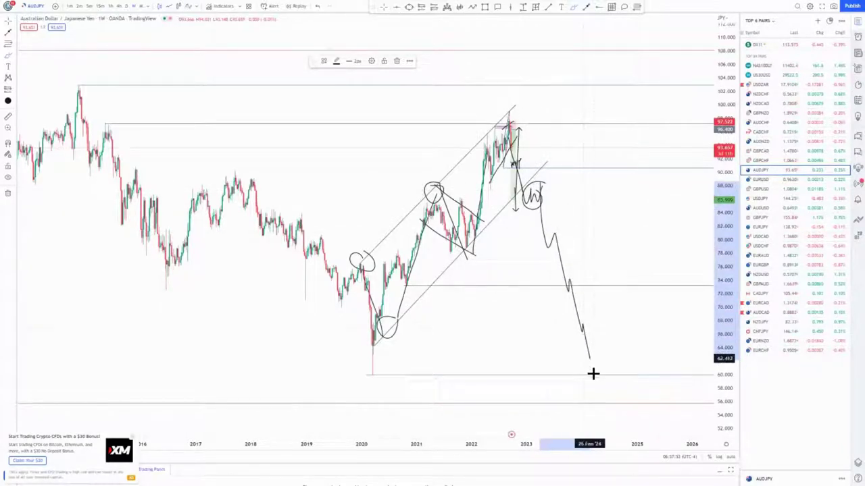
{"action": "left_click_drag", "start_coordinate": [512, 117], "coordinate": [623, 296]}
{"action": "left_click_drag", "start_coordinate": [486, 182], "coordinate": [578, 378]}
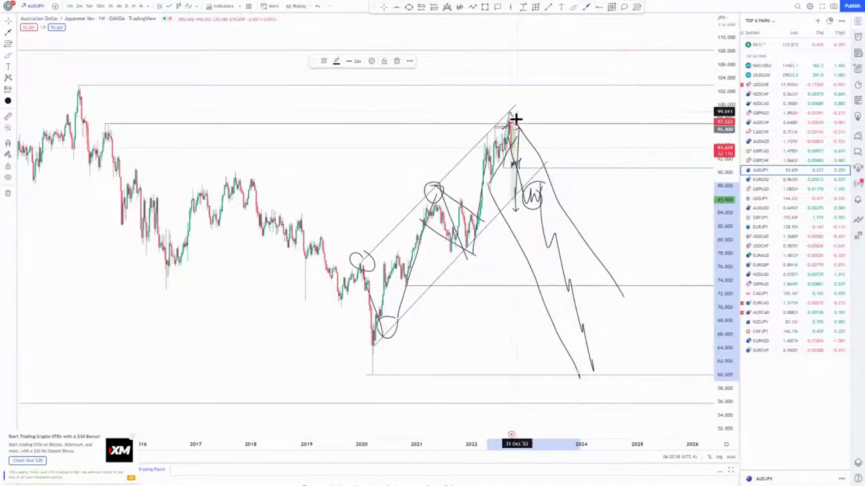
{"action": "mouse_move", "coordinate": [543, 120]}
{"action": "left_mouse_down"}
{"action": "mouse_move", "coordinate": [614, 235]}
{"action": "mouse_move", "coordinate": [627, 209]}
{"action": "left_mouse_up"}
- Examine the sketched decline against the long-term weekly price history and the key levels near 56 and 108
{"action": "scroll", "coordinate": [290, 199], "scroll_direction": "down", "scroll_amount": 1}
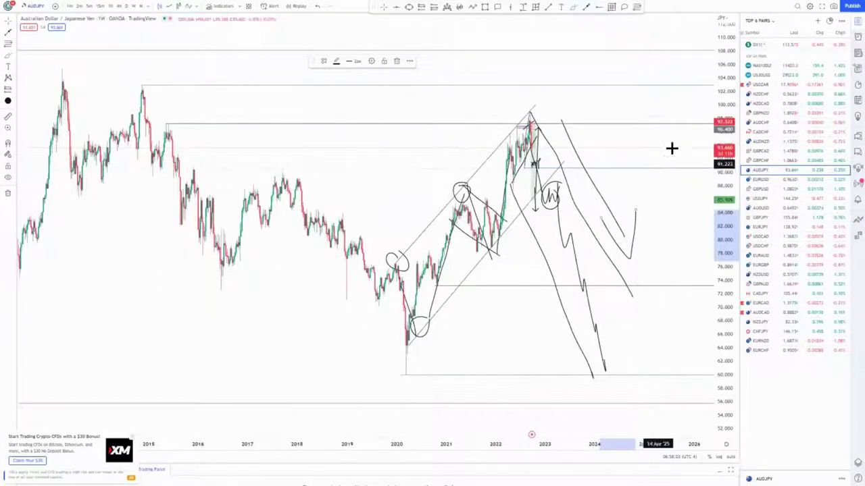
{"action": "scroll", "coordinate": [376, 356], "scroll_direction": "down", "scroll_amount": 1}
{"action": "scroll", "coordinate": [357, 422], "scroll_direction": "down", "scroll_amount": 1}
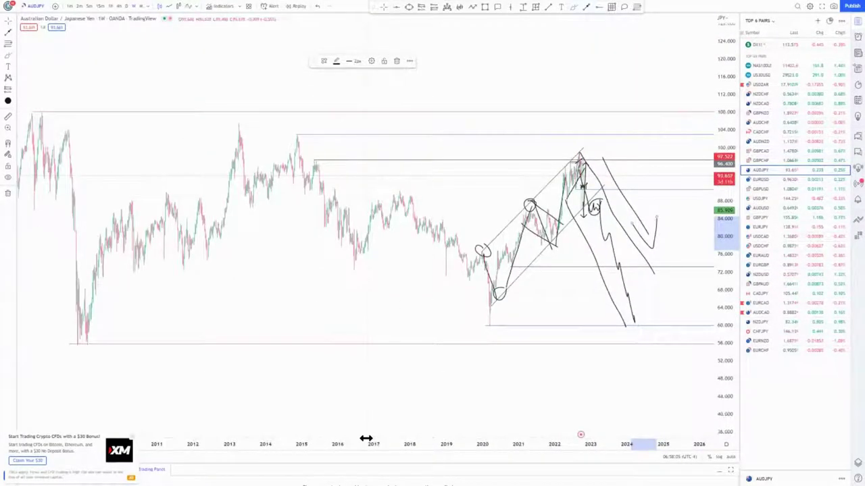
{"action": "scroll", "coordinate": [366, 438], "scroll_direction": "down", "scroll_amount": 3}
{"action": "scroll", "coordinate": [338, 433], "scroll_direction": "up", "scroll_amount": 4}
{"action": "left_click_drag", "start_coordinate": [715, 388], "coordinate": [713, 318]}
{"action": "scroll", "coordinate": [375, 347], "scroll_direction": "up", "scroll_amount": 5}
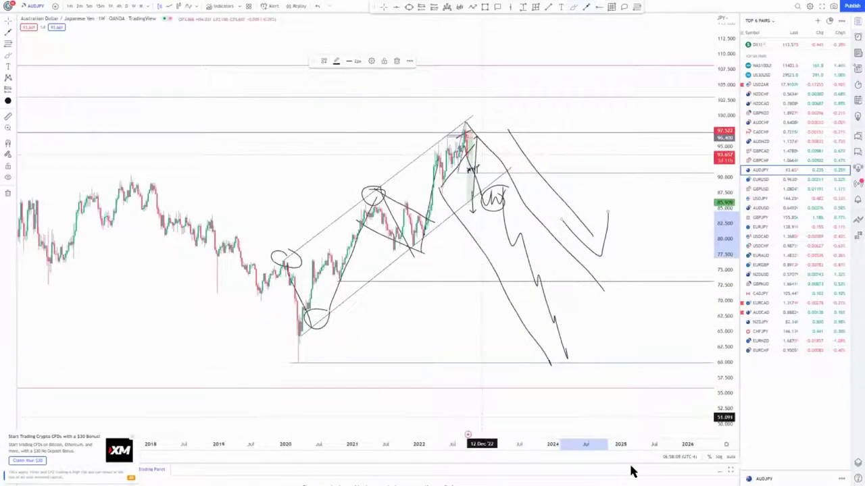